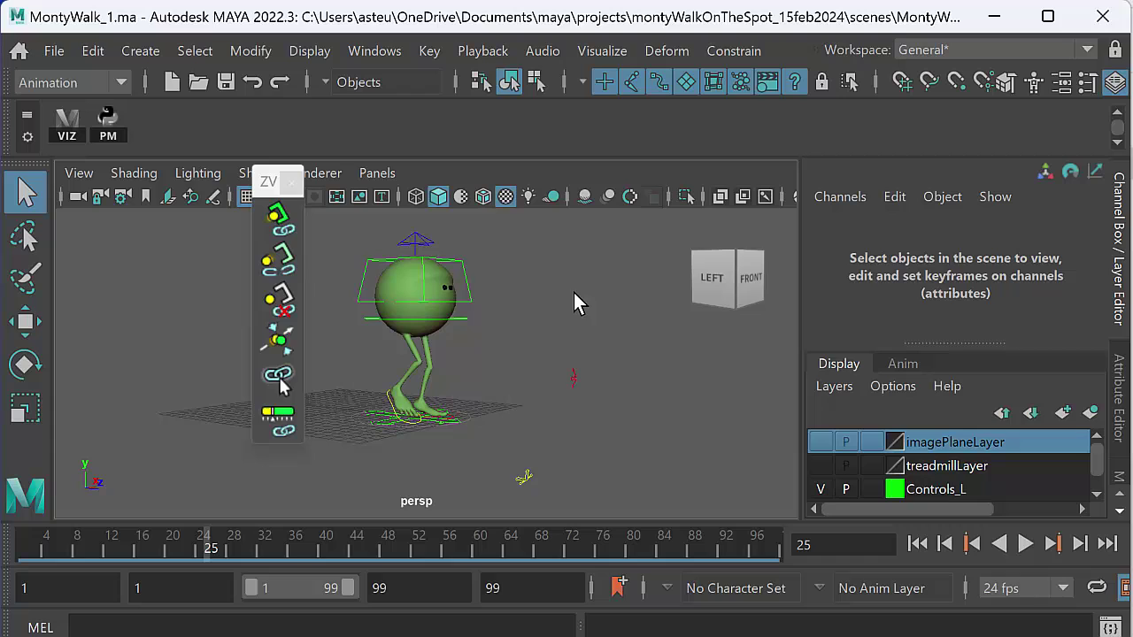
Step: Reopen the ZV Parent Master panel from the PM shelf button and play Monty's walk
left_click(291, 186)
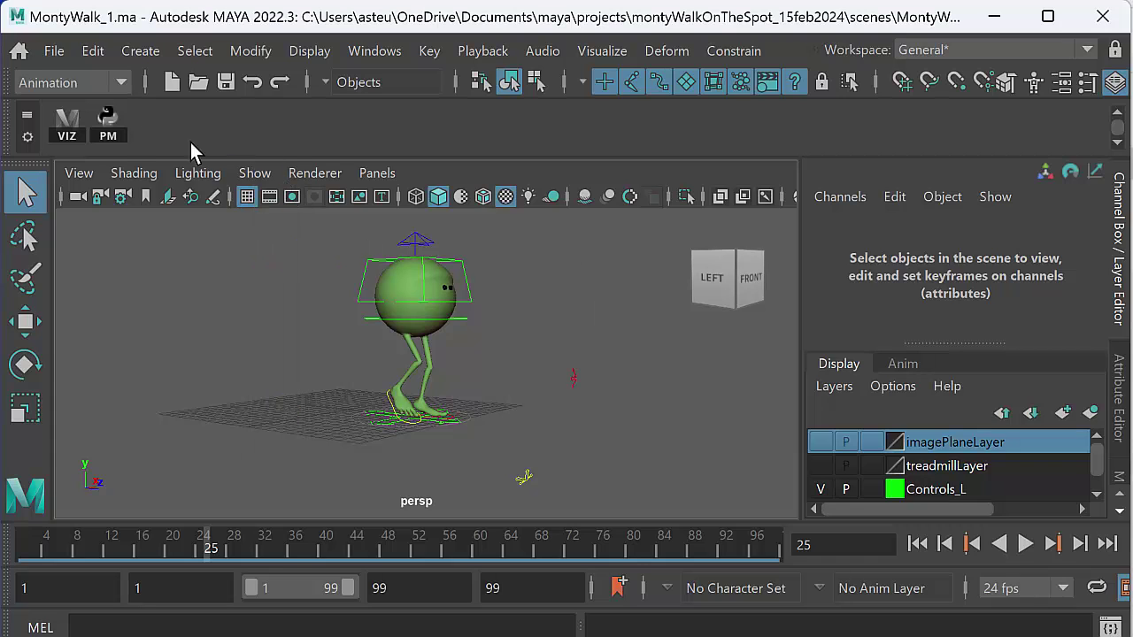
left_click(111, 133)
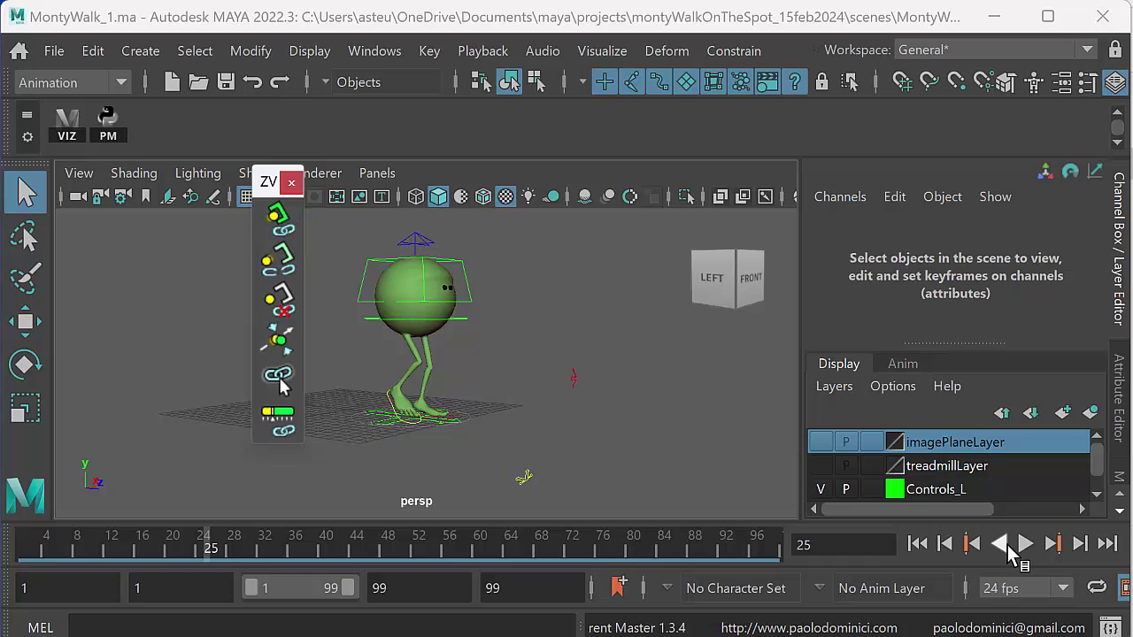
left_click(1025, 544)
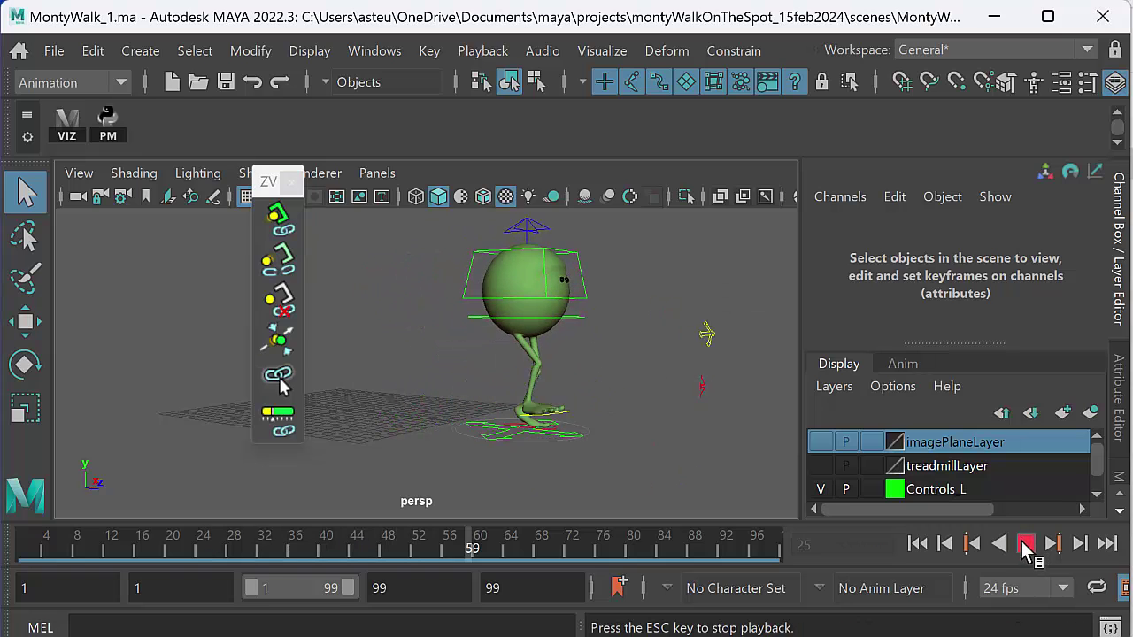
Step: Stop the walk playback back at frame 1 and close the ZV panel
left_click_drag(191, 551, 46, 549)
key("Escape")
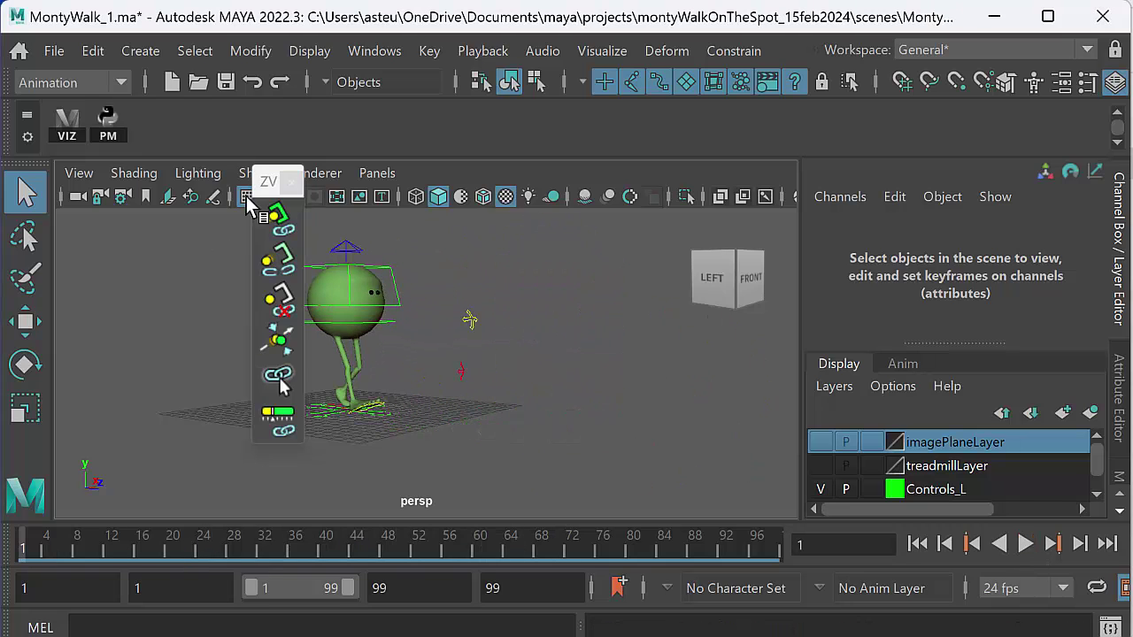
left_click(292, 181)
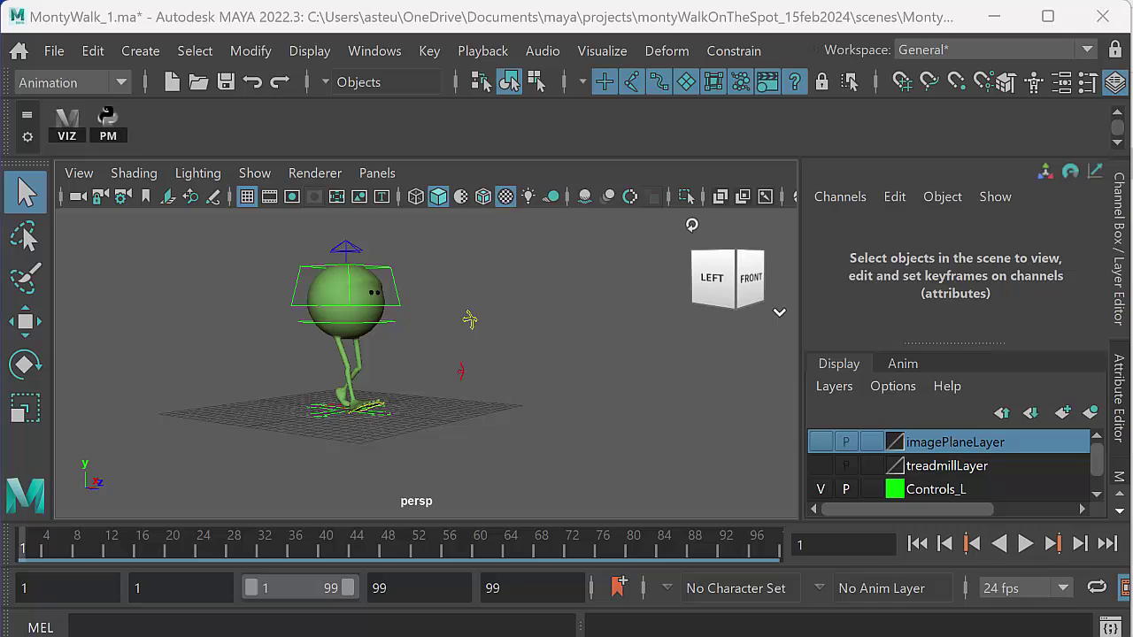
Step: Switch to the Animation Apprentice blog in Chrome and bring its Search This Blog box into view
key("alt+Tab")
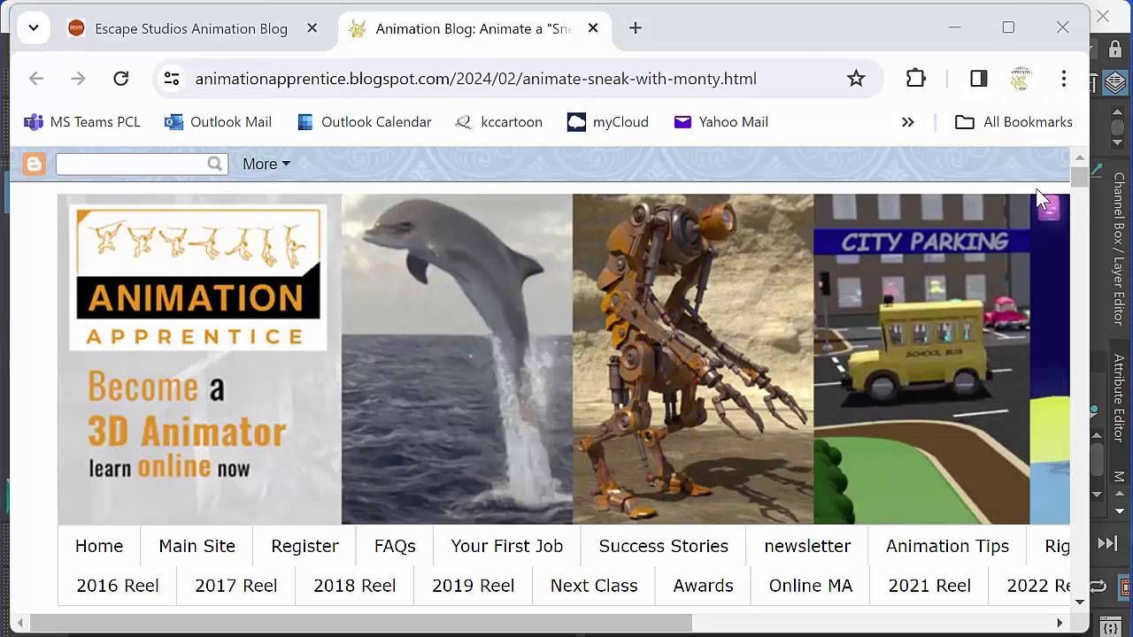
left_click_drag(1079, 178, 1079, 196)
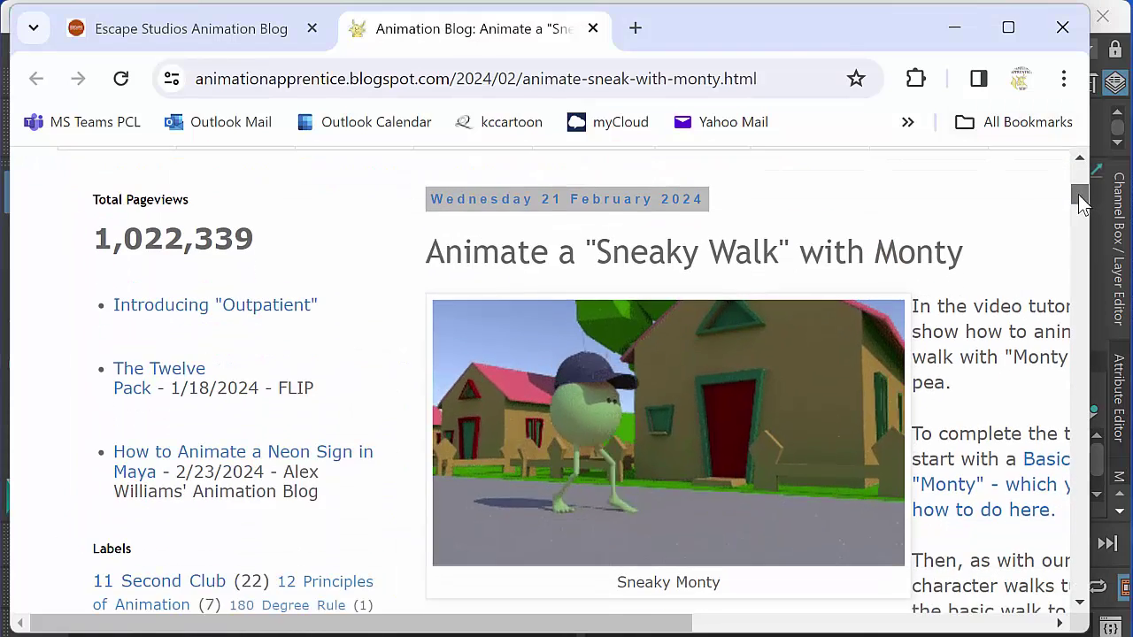
scroll(647, 624, "right", 4)
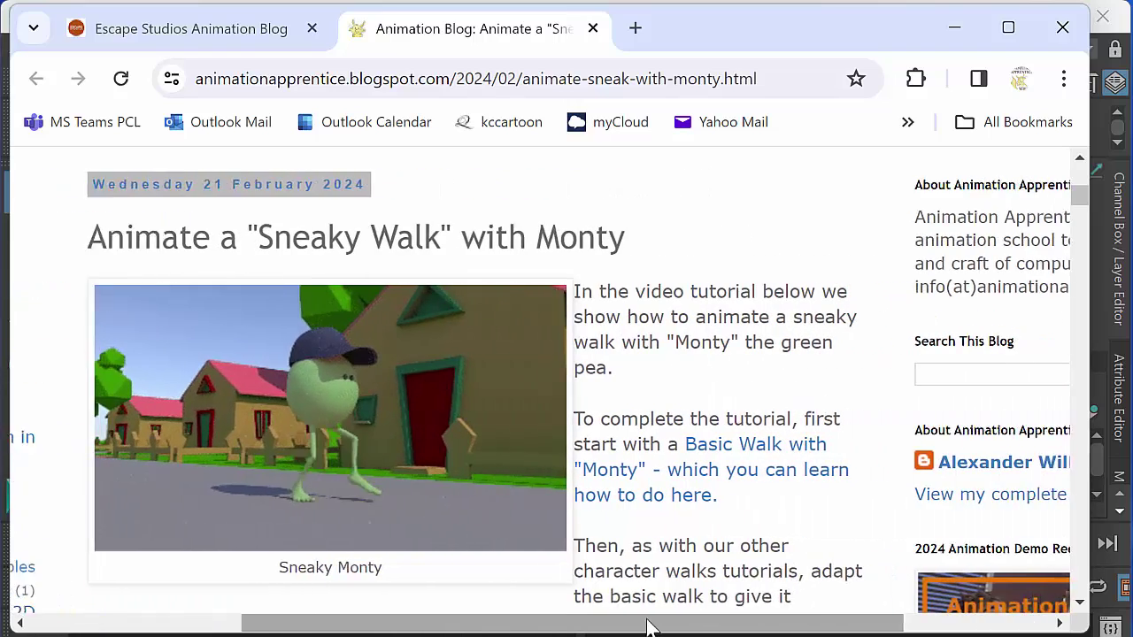
scroll(647, 624, "right", 2)
Step: Search the blog for 'parent master' and scroll the results to the ParentMaster post
left_click(824, 375)
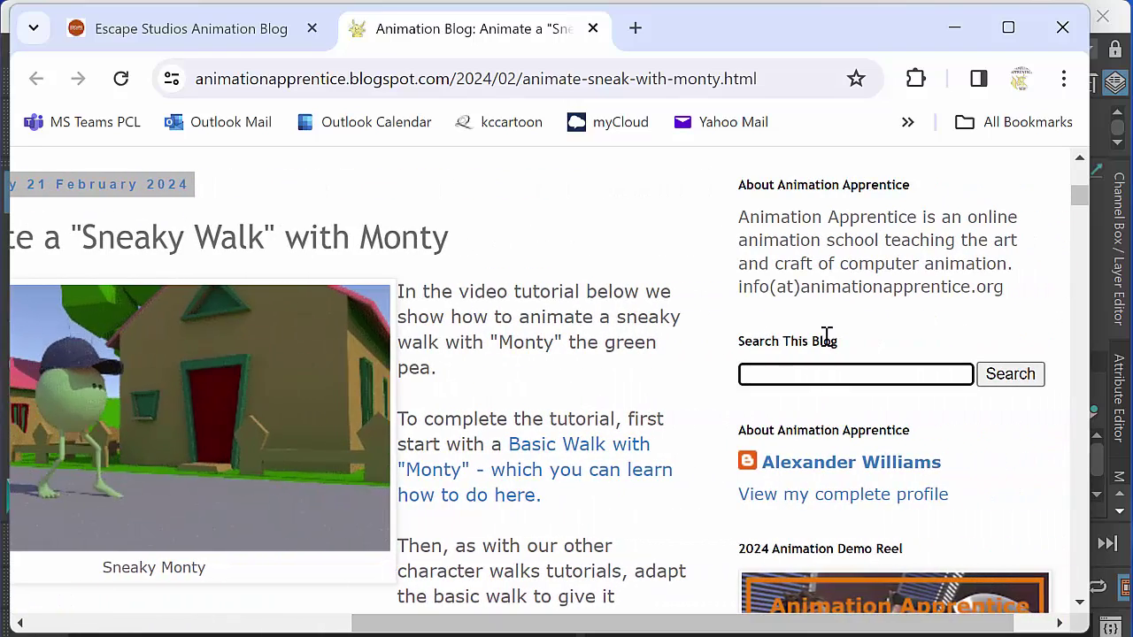
type("psrent m")
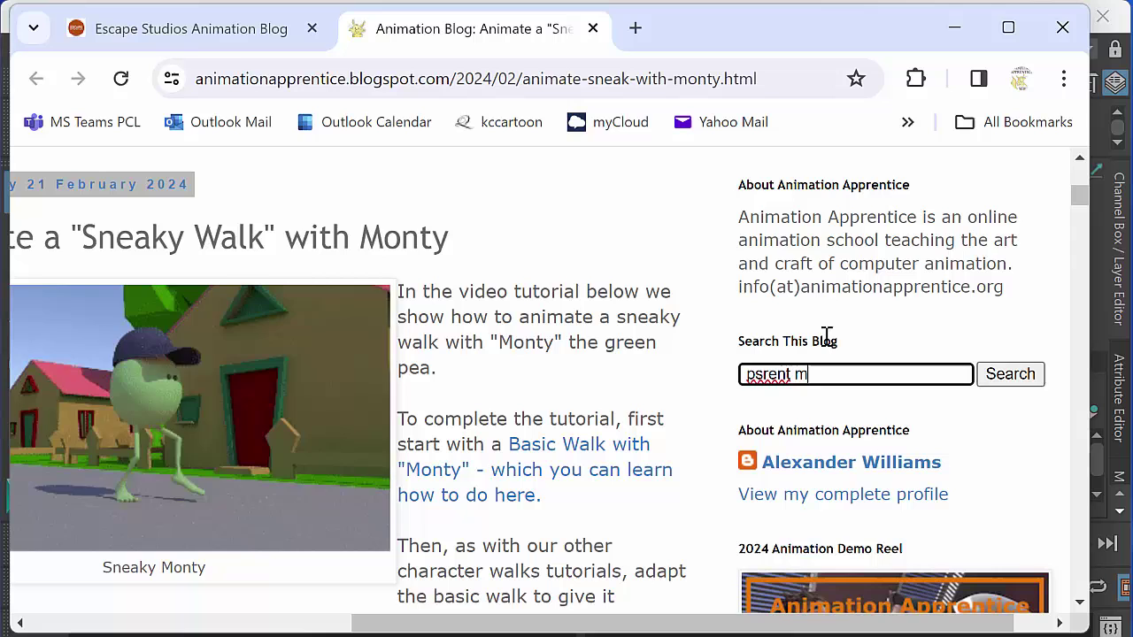
type("ast")
key("BackSpace")
key("BackSpace")
key("BackSpace")
key("BackSpace")
key("BackSpace")
key("BackSpace")
key("BackSpace")
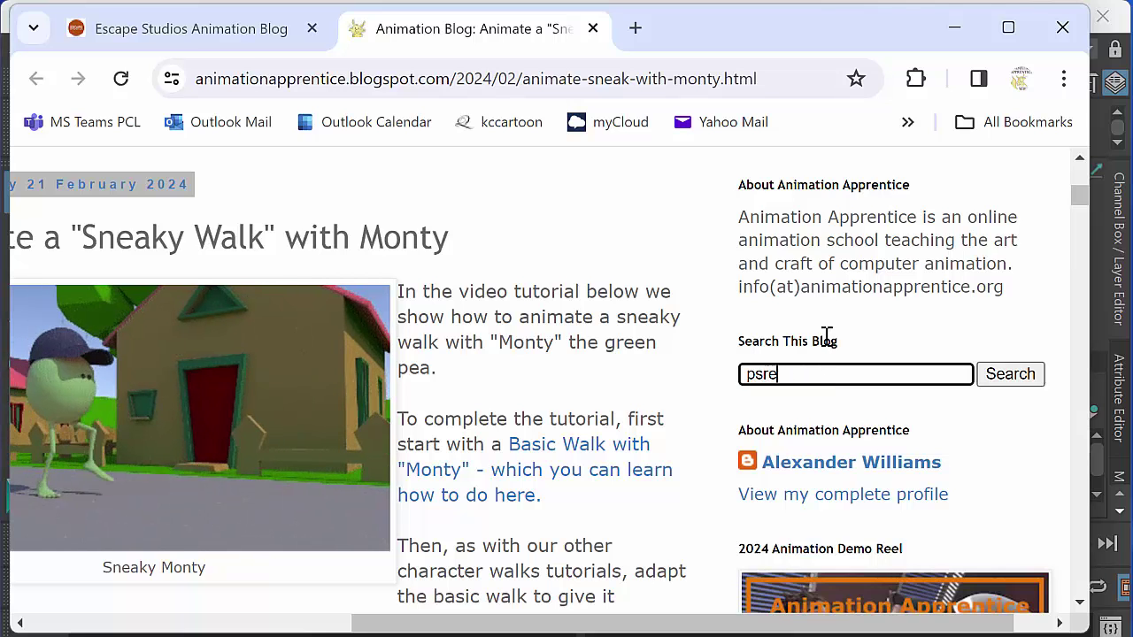
key("BackSpace")
key("BackSpace")
key("BackSpace")
type("arent")
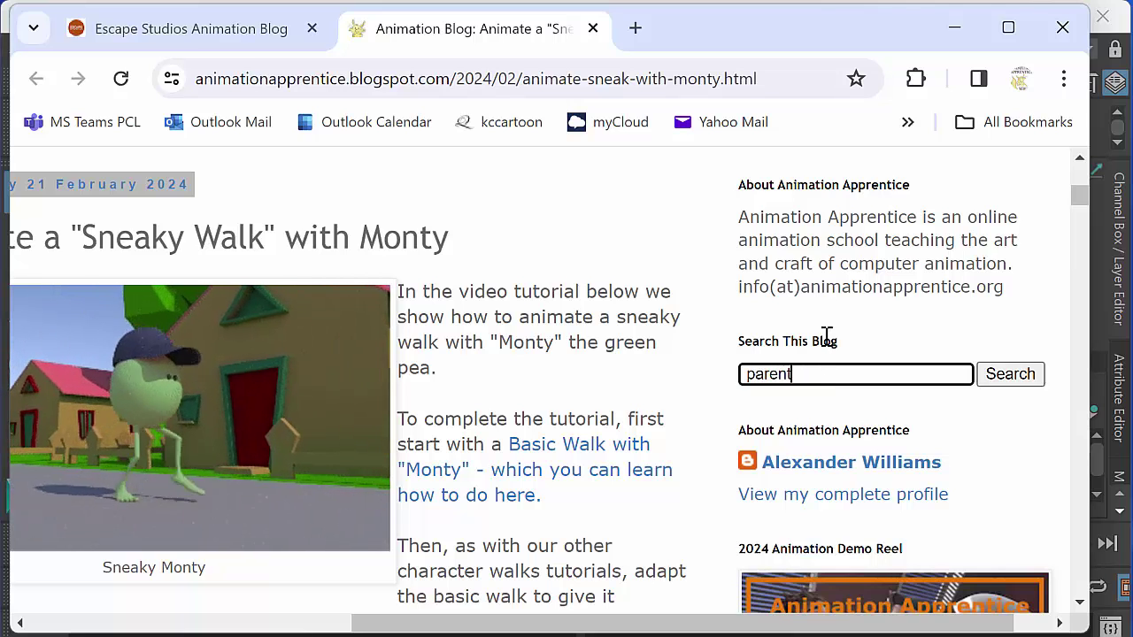
type(" master")
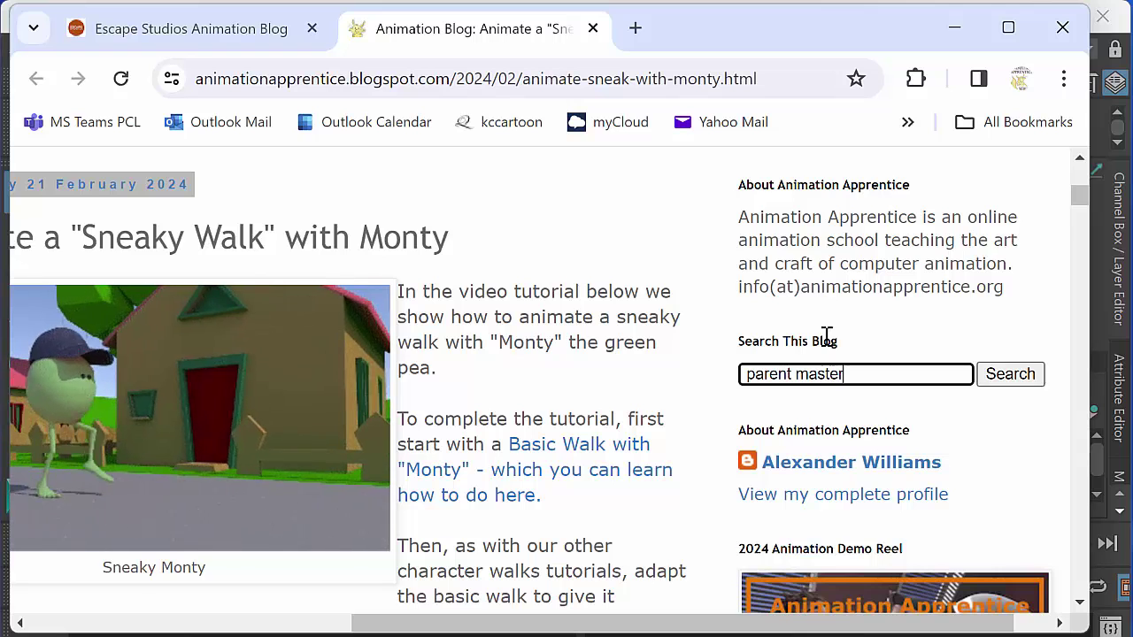
key("Return")
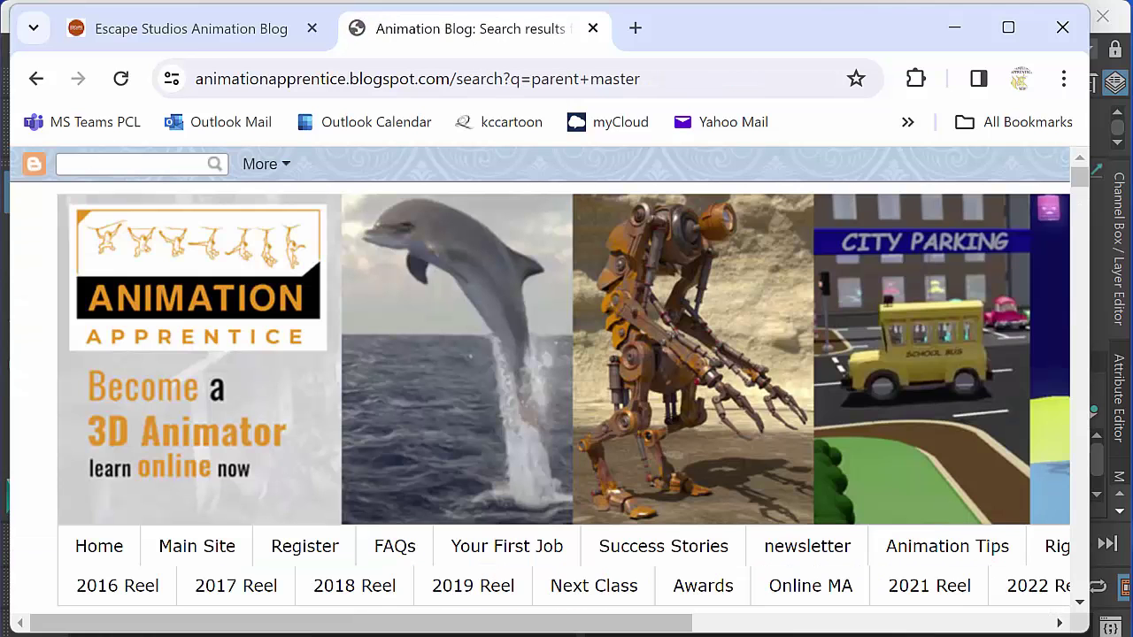
scroll(1073, 174, "down", 6)
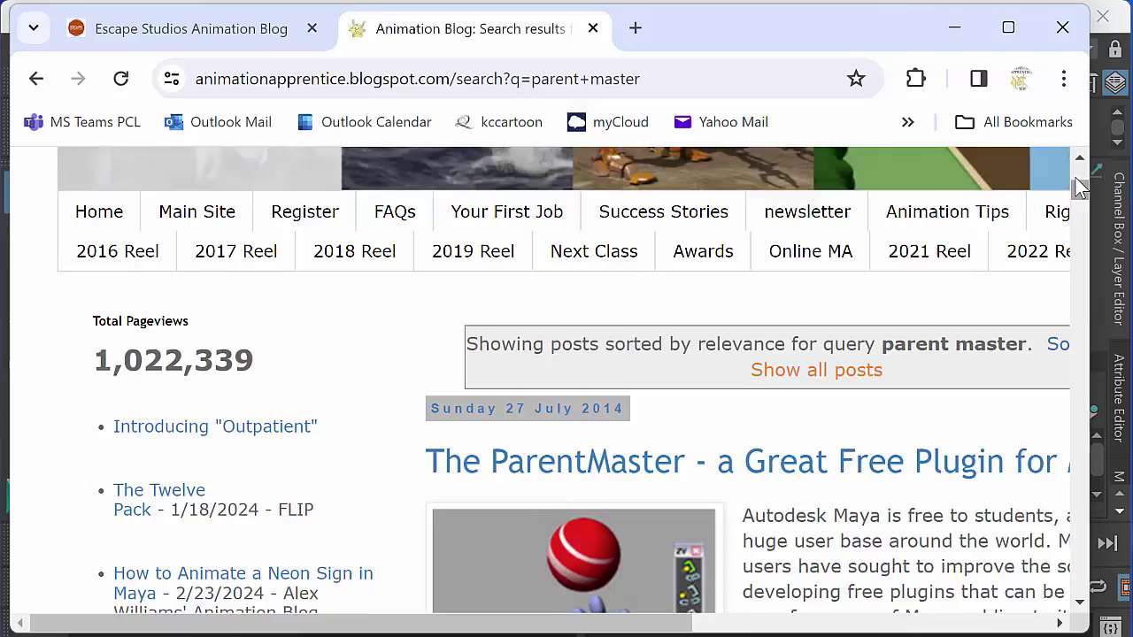
left_click_drag(630, 629, 837, 627)
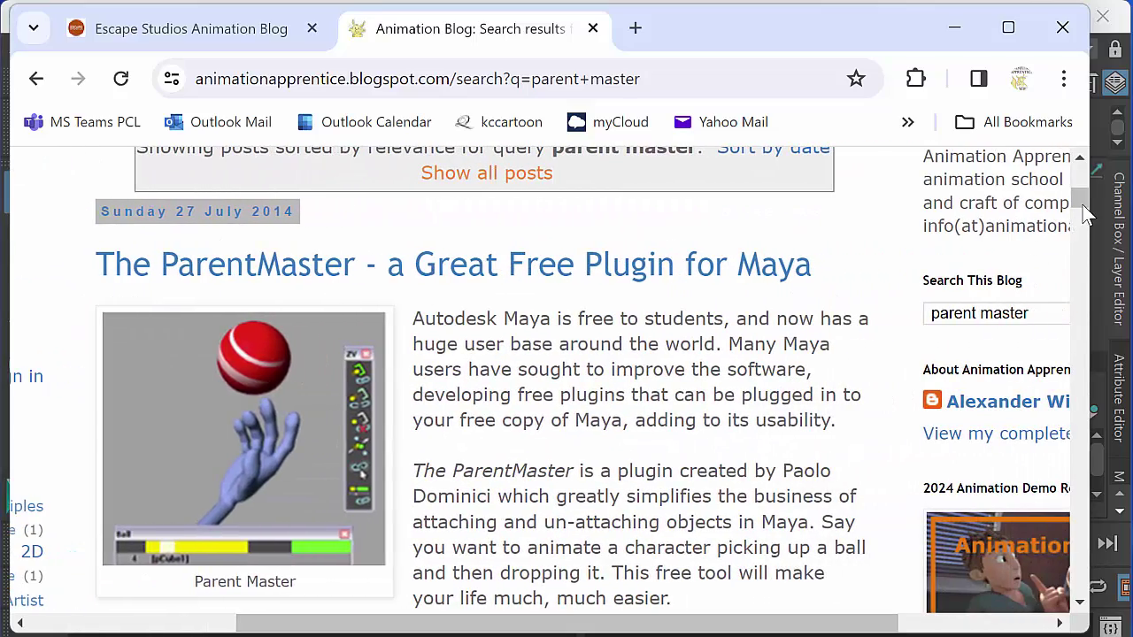
mouse_move(1080, 196)
left_mouse_down()
mouse_move(1081, 209)
mouse_move(1081, 193)
left_mouse_up()
Step: Open 'The ParentMaster - a Great Free Plugin for Maya' and read down to 'PART 1 – Import and install the plugin'
left_click(791, 292)
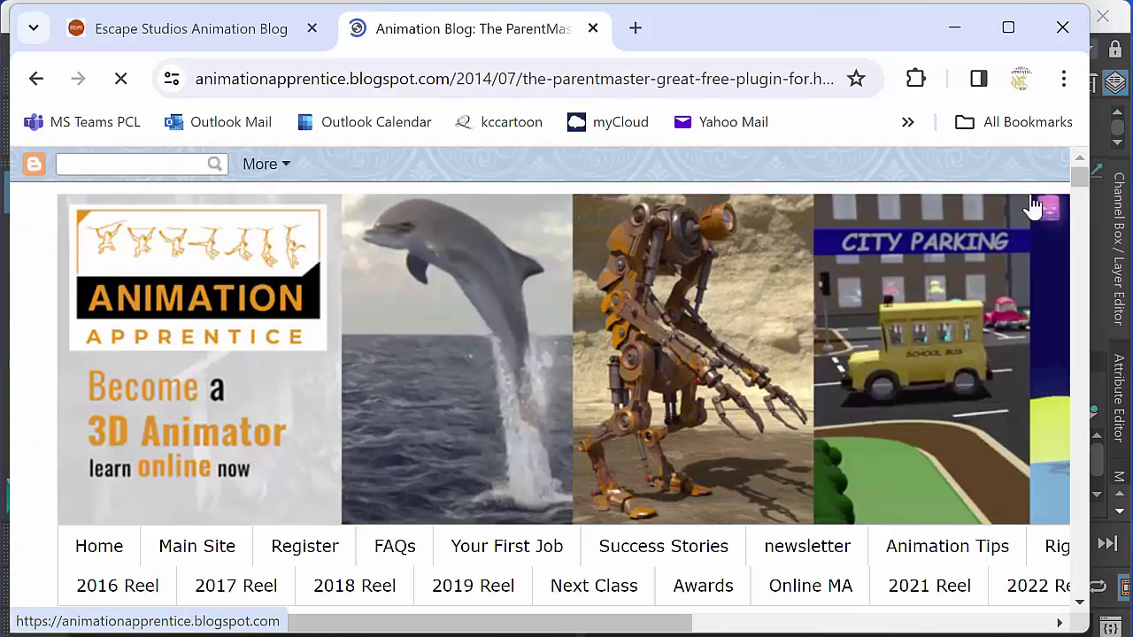
scroll(1075, 177, "down", 4)
scroll(1076, 180, "down", 1)
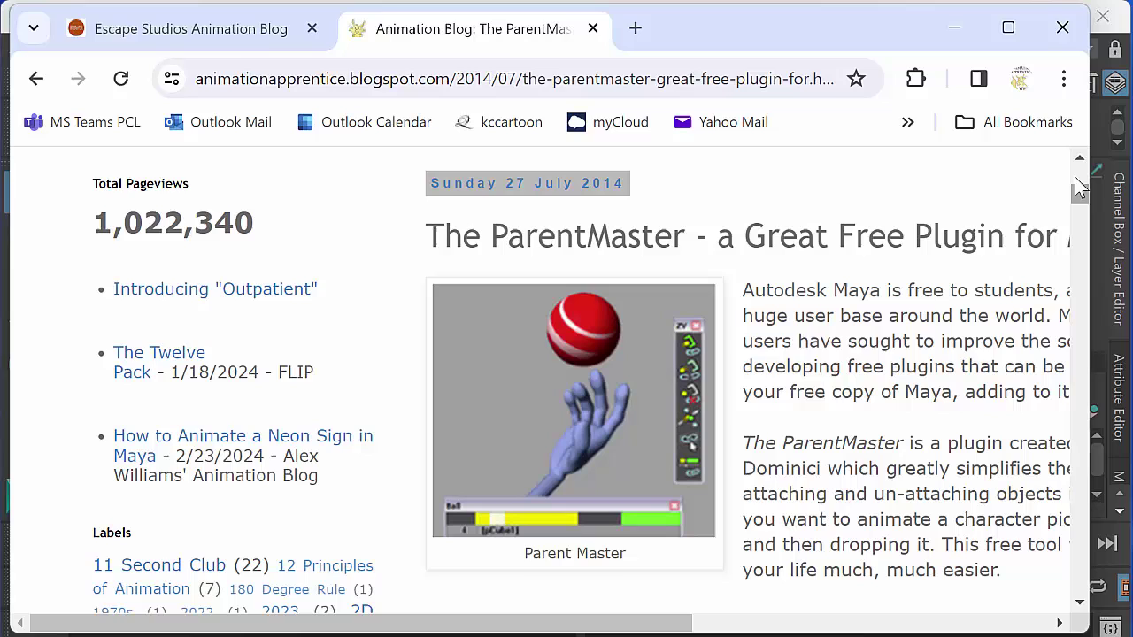
scroll(1080, 186, "down", 1)
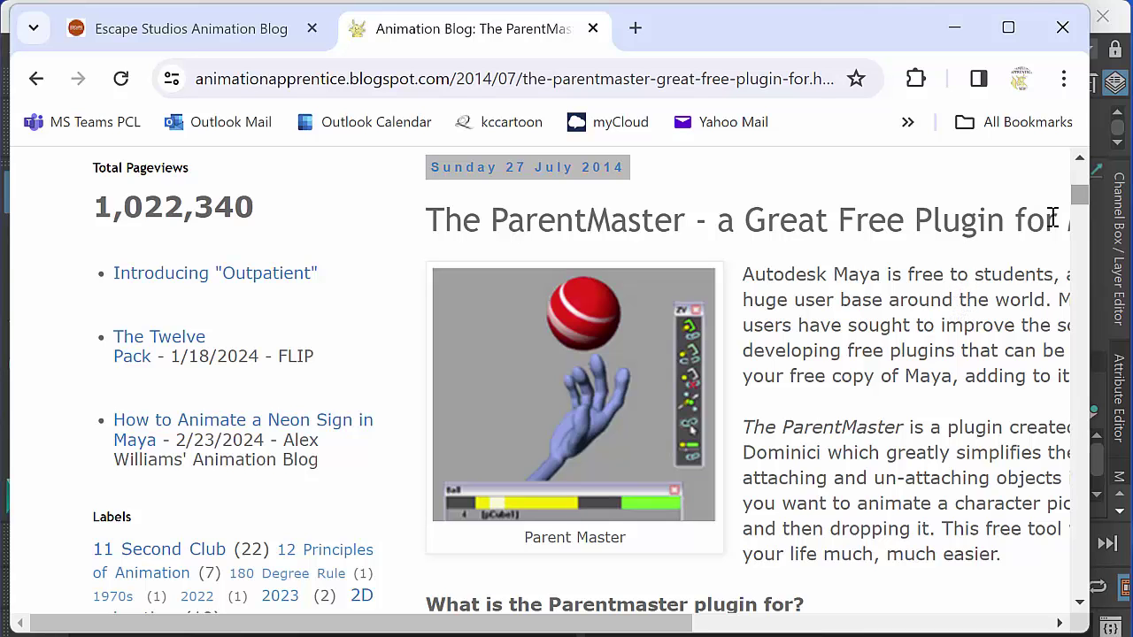
scroll(1080, 202, "down", 6)
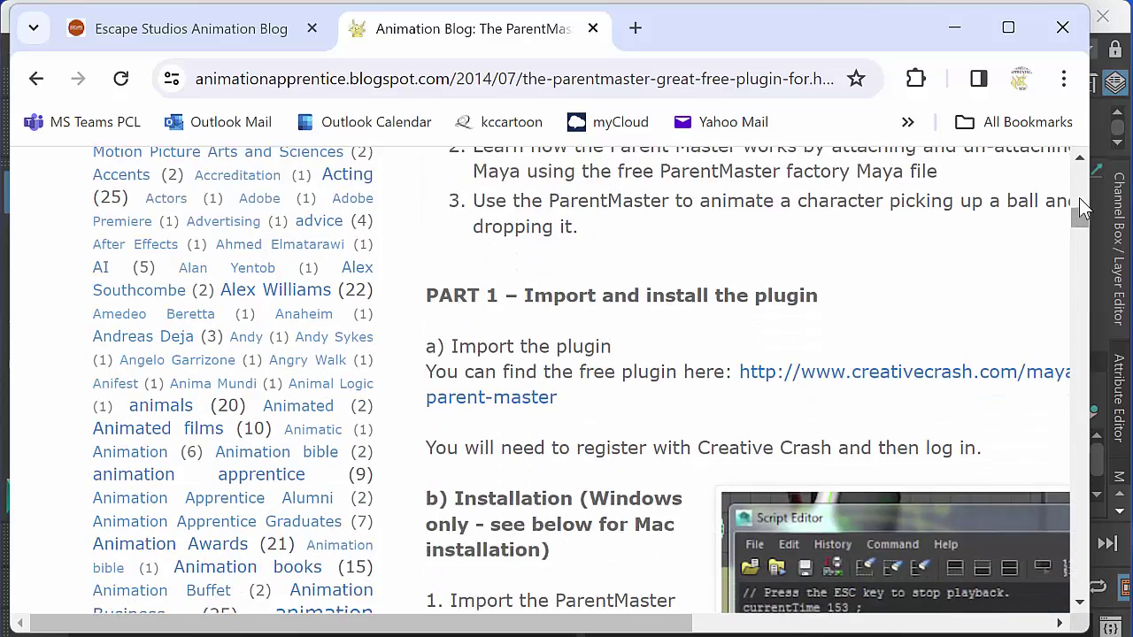
scroll(1079, 197, "down", 1)
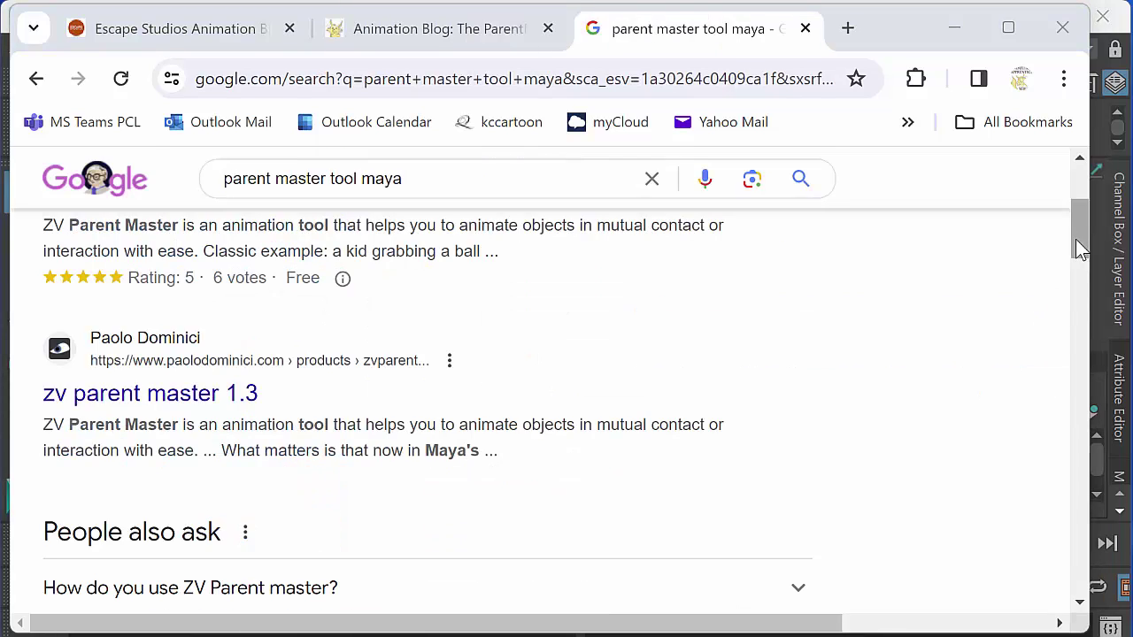
Step: Open the 'zv parent master 1.3' result on paolodominici.com and read its description and Quick start
mouse_move(1079, 248)
left_mouse_down()
mouse_move(1081, 217)
mouse_move(1069, 252)
left_mouse_up()
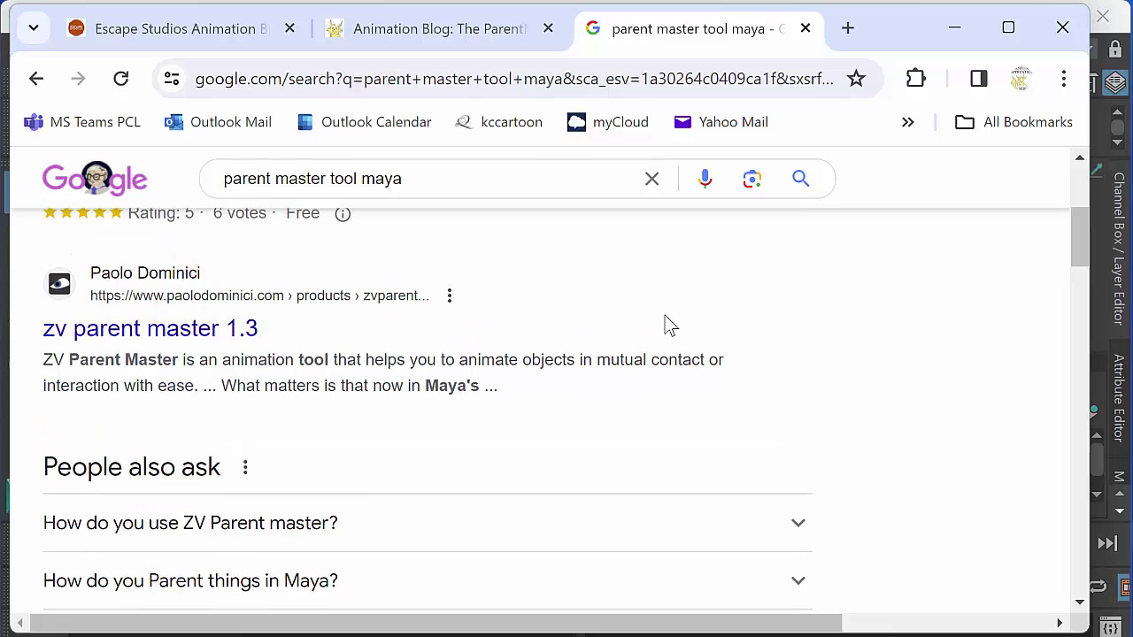
left_click(199, 339)
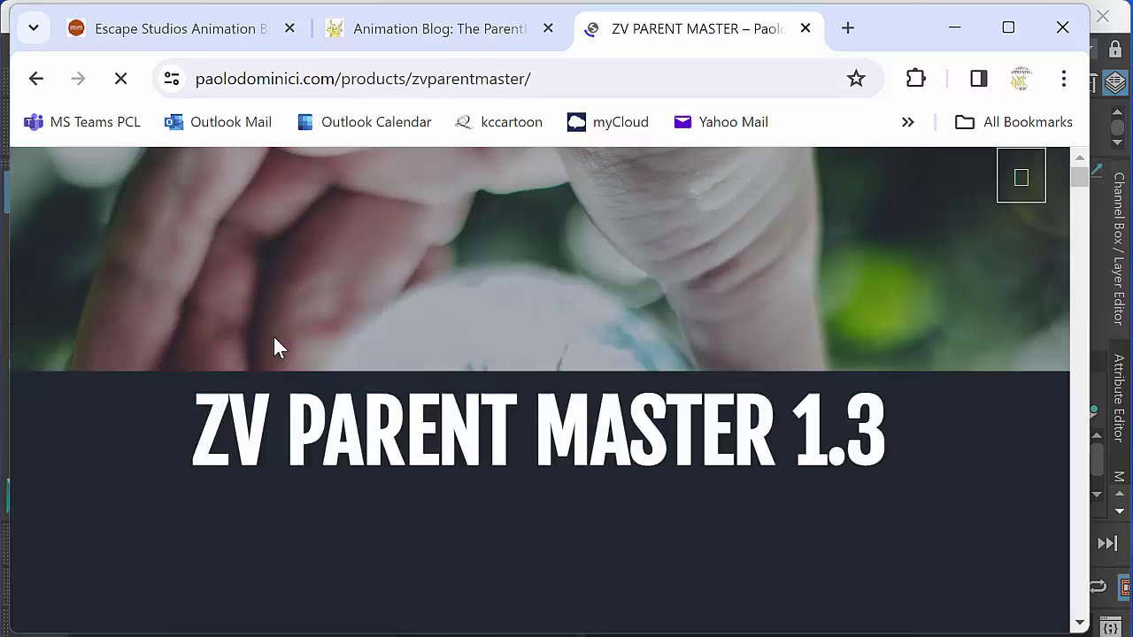
scroll(1078, 175, "down", 10)
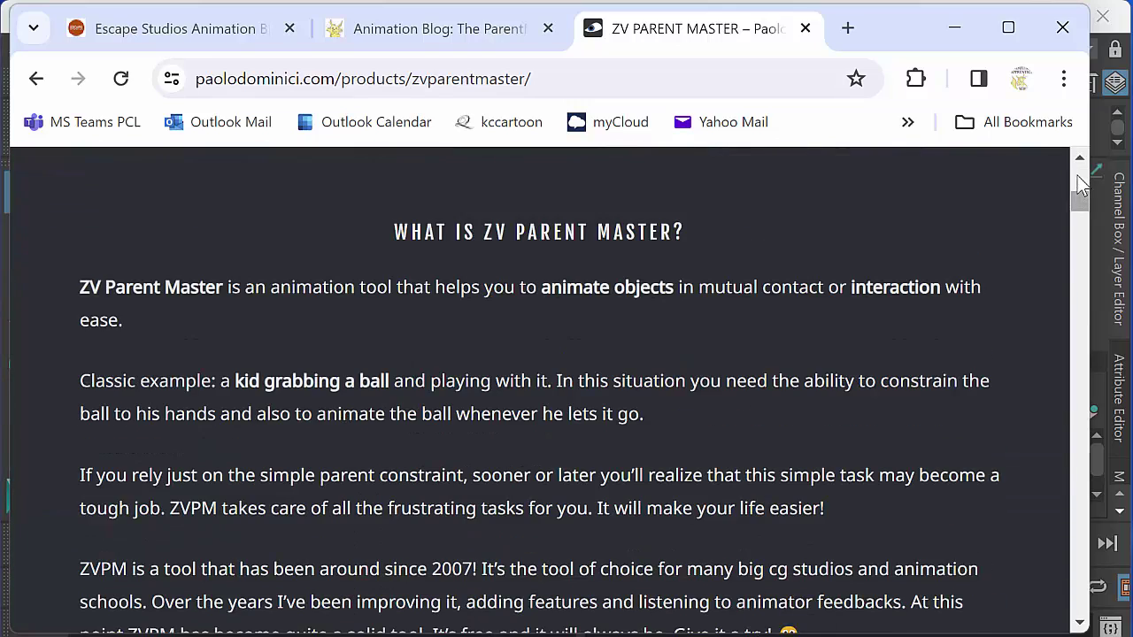
scroll(1079, 181, "down", 2)
scroll(1080, 181, "up", 3)
scroll(1080, 181, "down", 10)
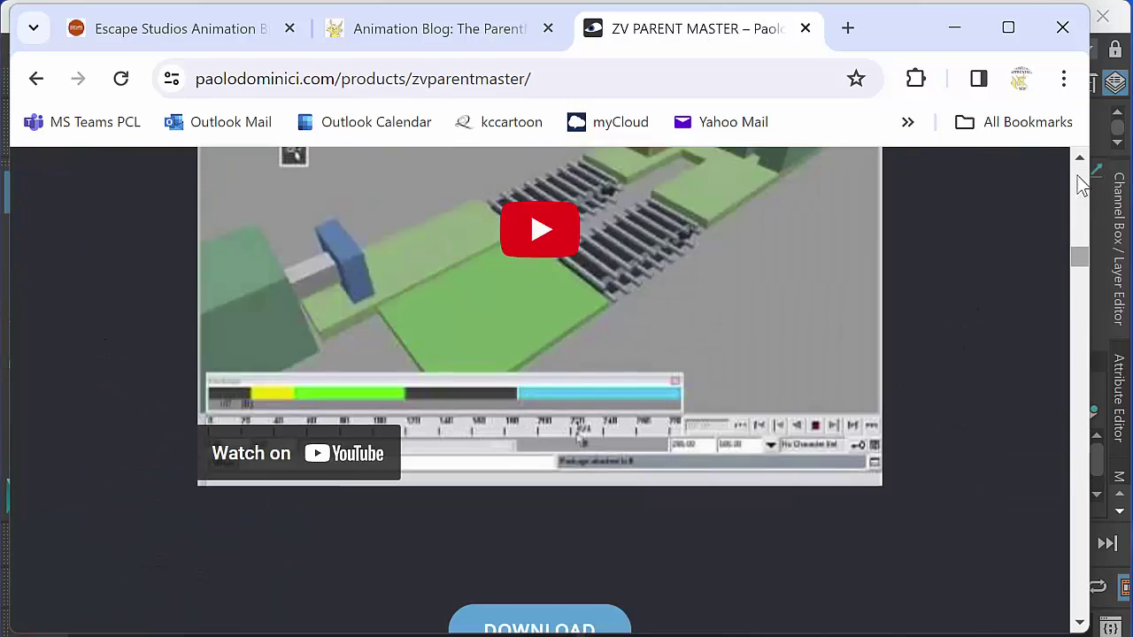
scroll(1082, 183, "down", 12)
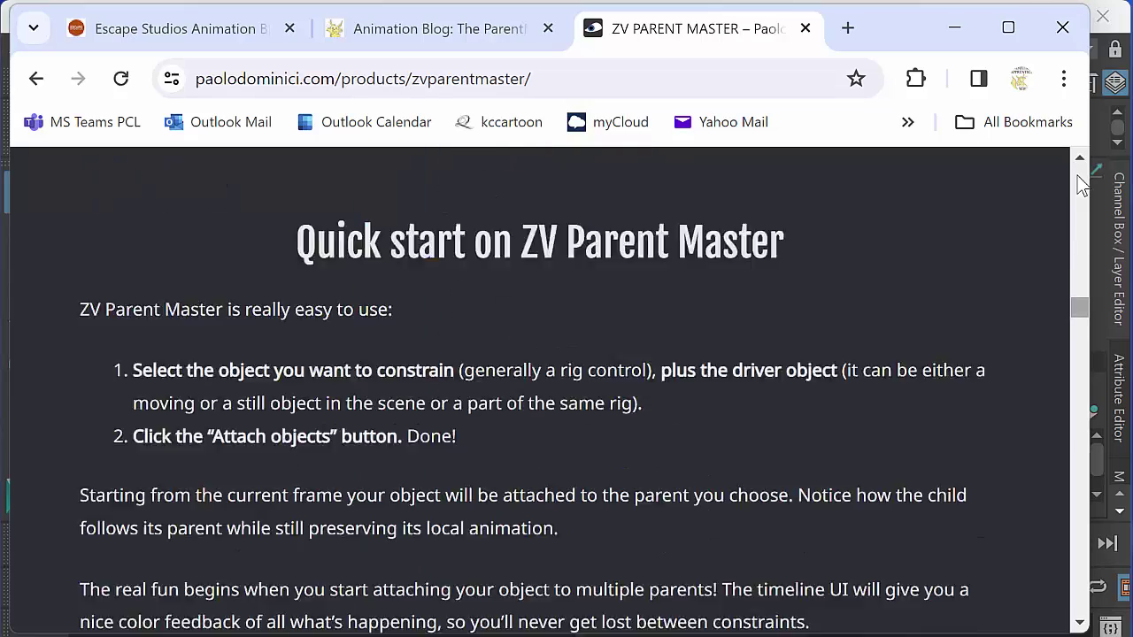
scroll(1081, 184, "up", 3)
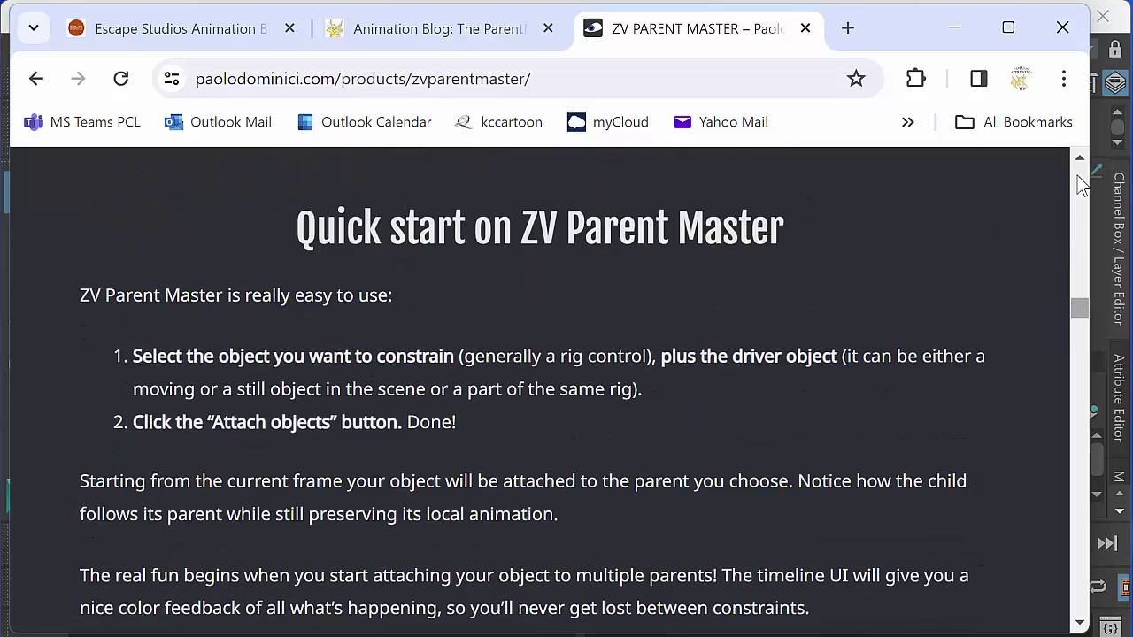
scroll(1080, 181, "up", 15)
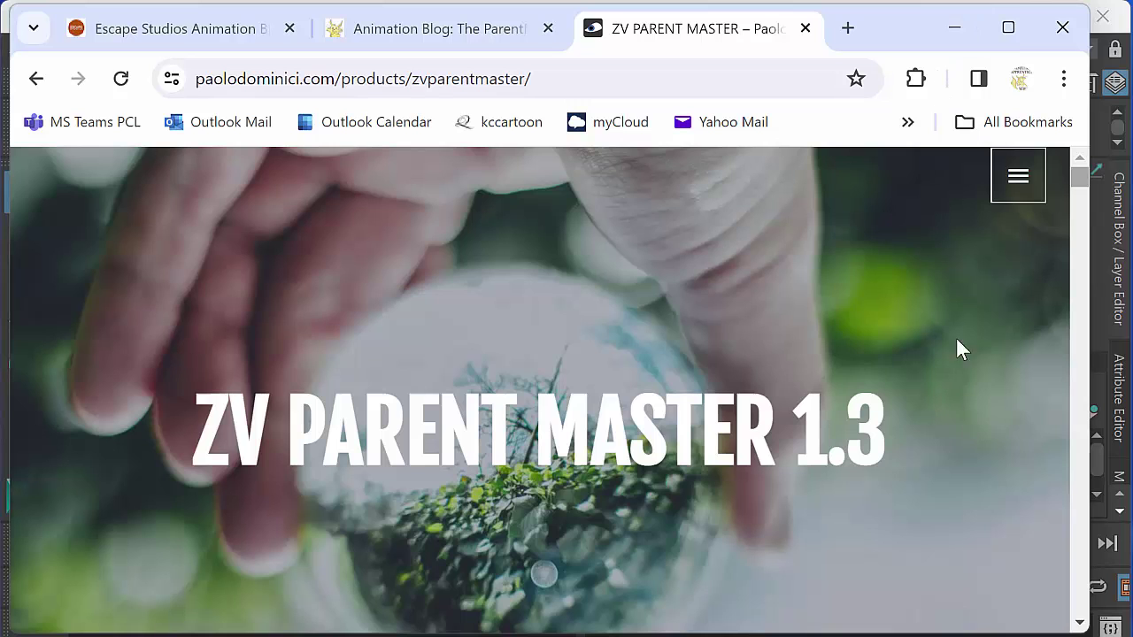
Step: Minimize Chrome and browse File Explorer to Documents\maya\scripts
left_click(955, 28)
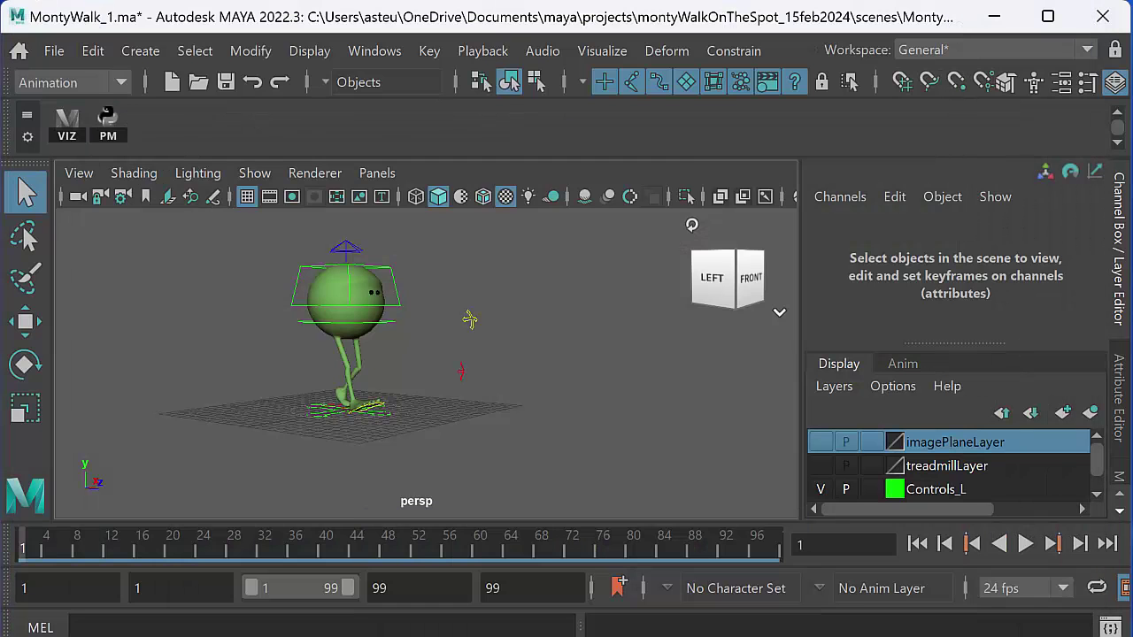
key("super+e")
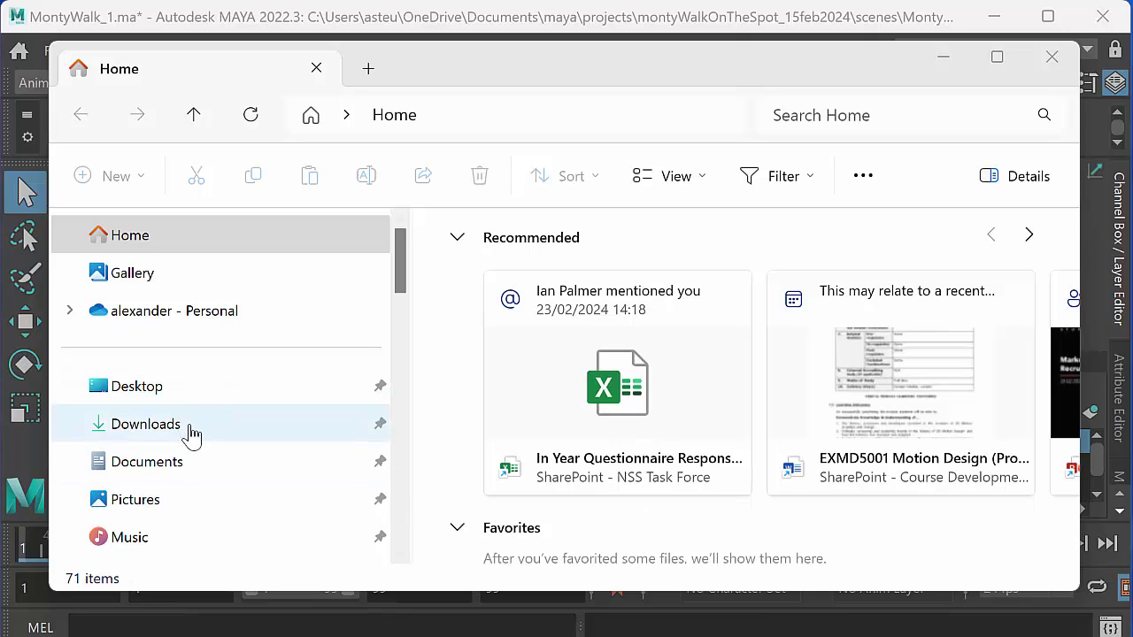
left_click(192, 467)
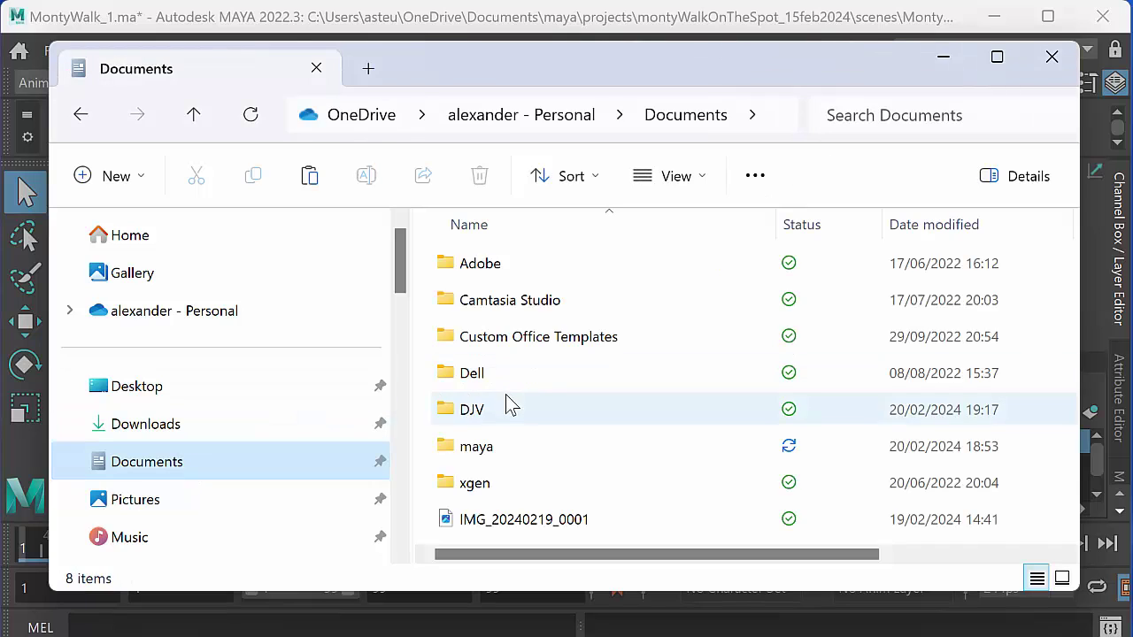
double_click(510, 449)
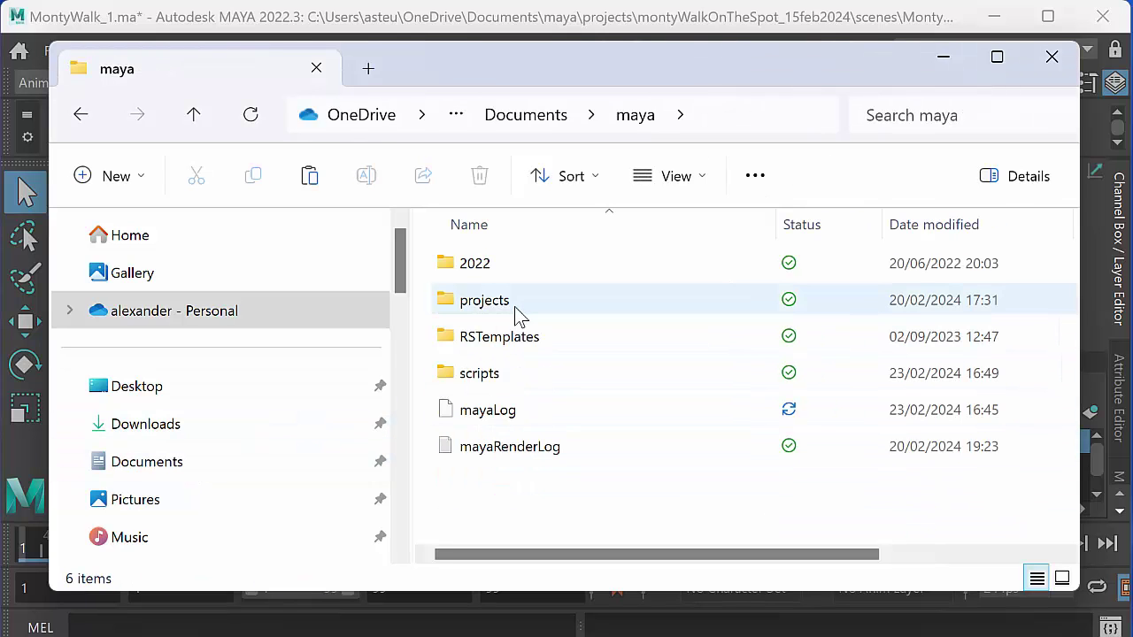
double_click(508, 378)
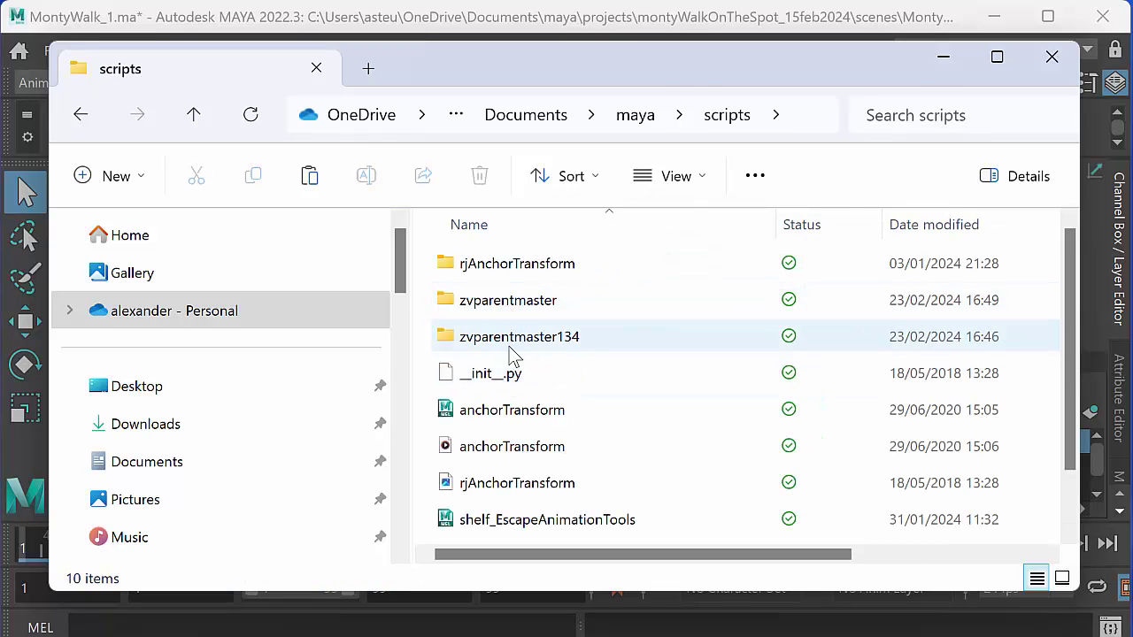
Step: Look inside the zvparentmaster134 folder, then go back to the scripts folder
mouse_move(501, 351)
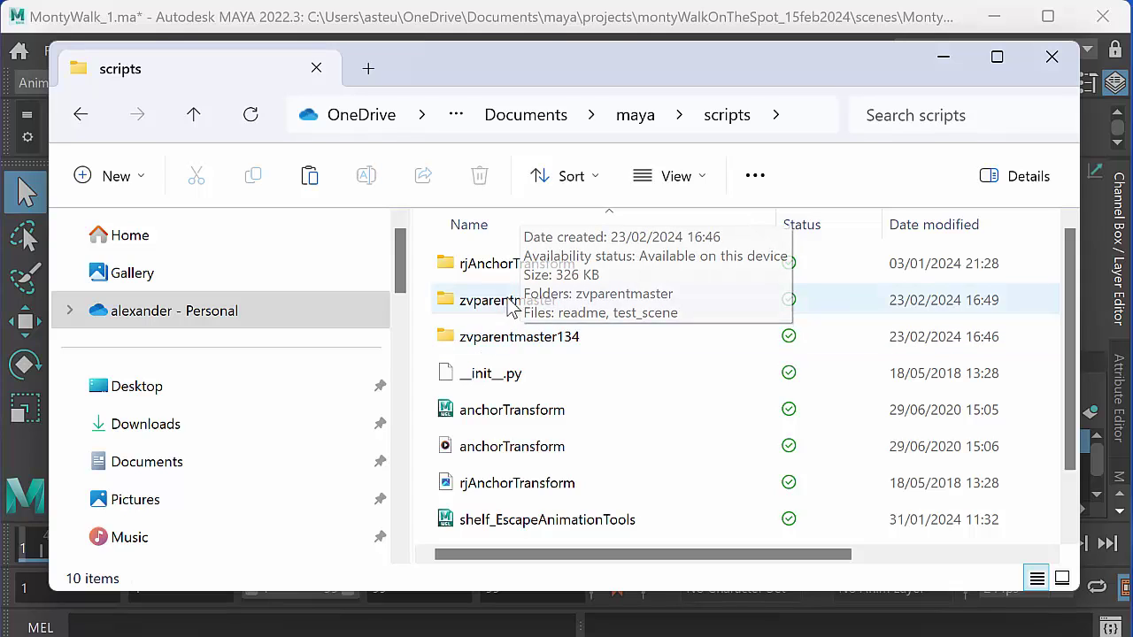
double_click(518, 345)
left_click(513, 342)
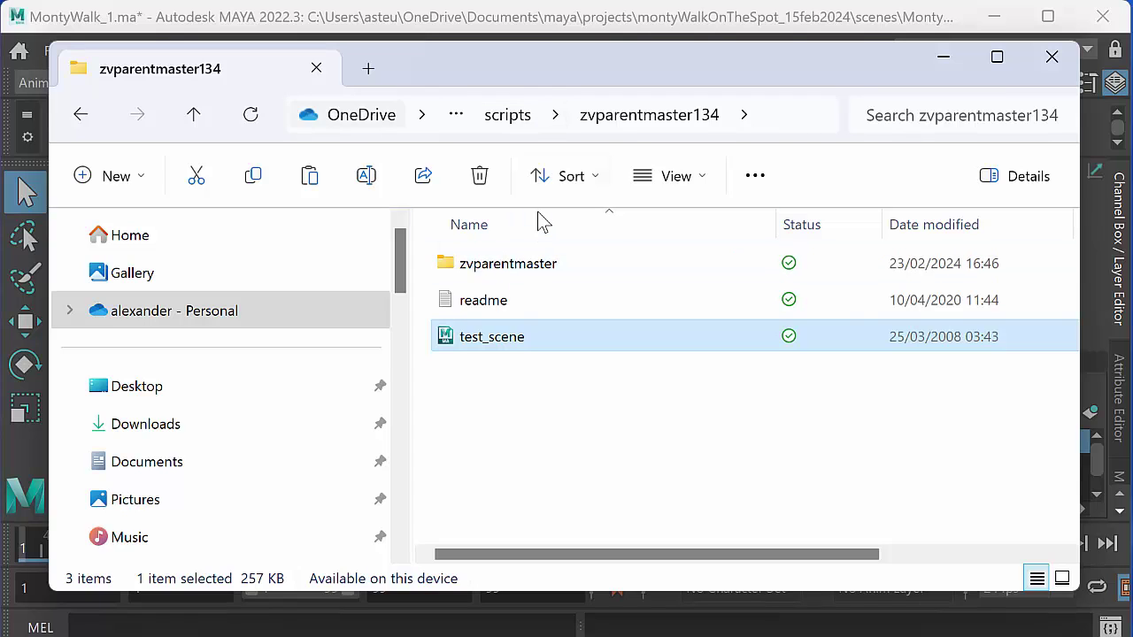
key("alt+Left")
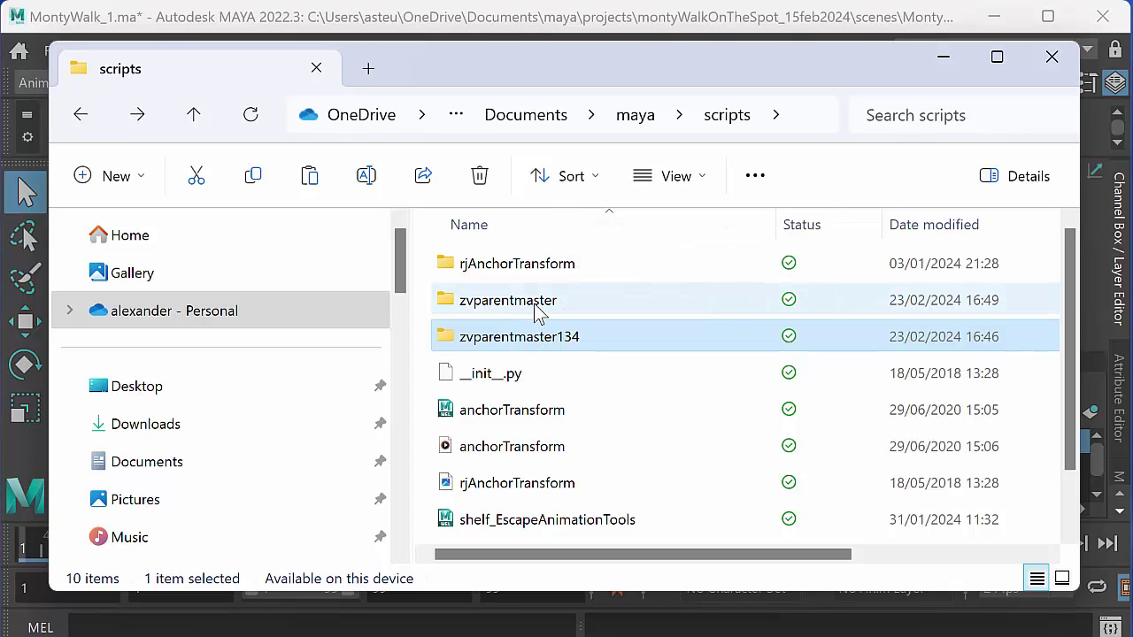
mouse_move(543, 348)
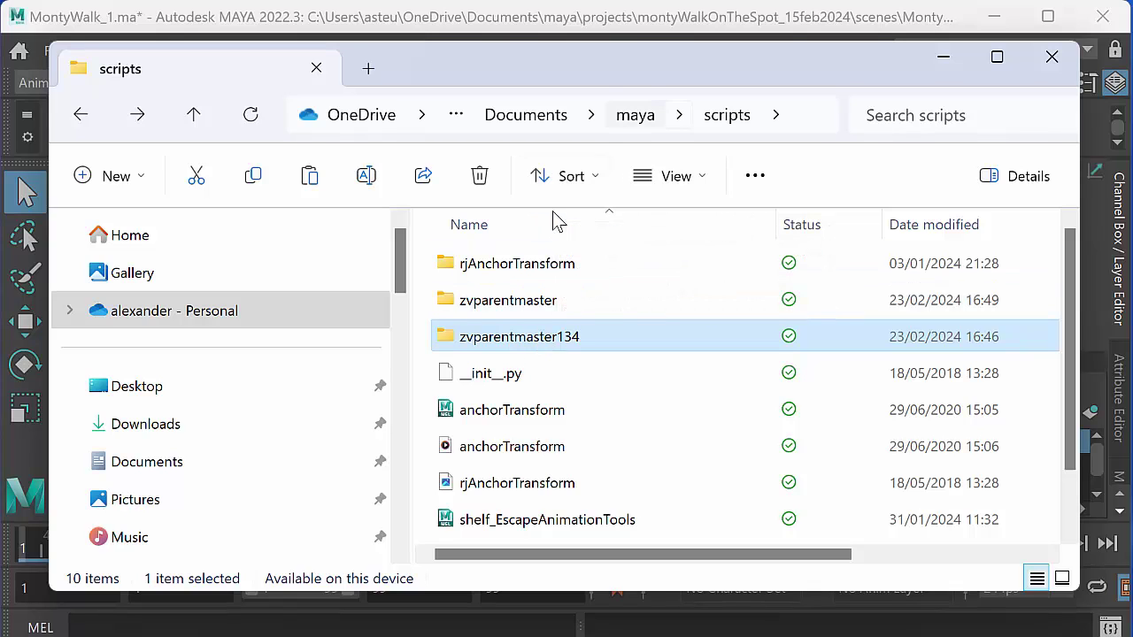
Step: Go up to maya, open 2022\scripts to confirm zvparentmaster is there, then minimize Explorer
key("alt+Up")
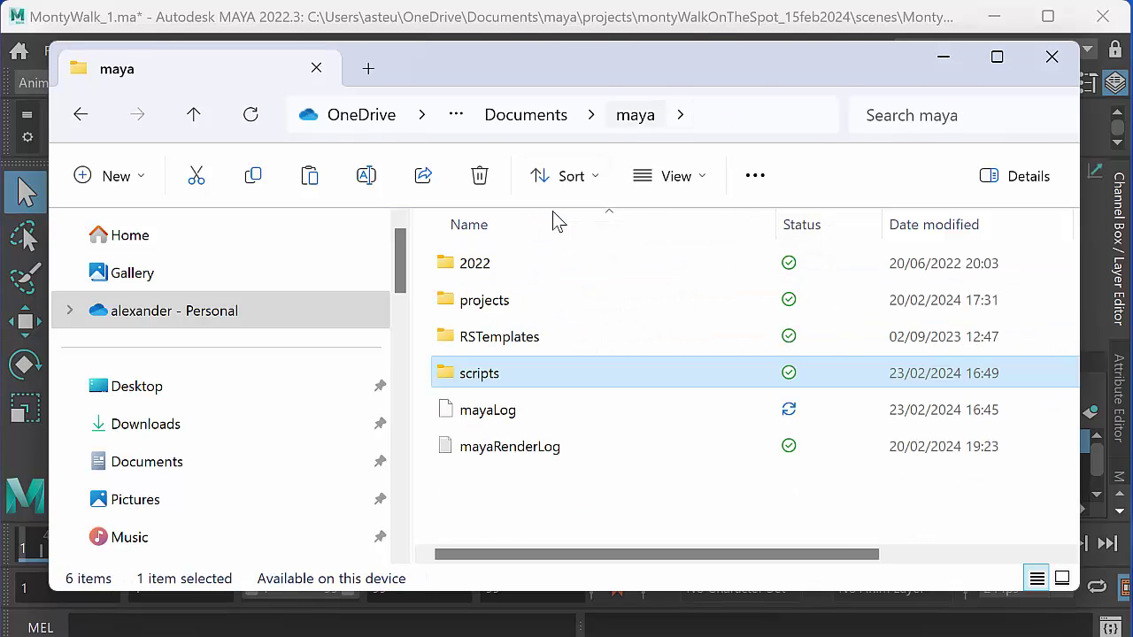
double_click(556, 275)
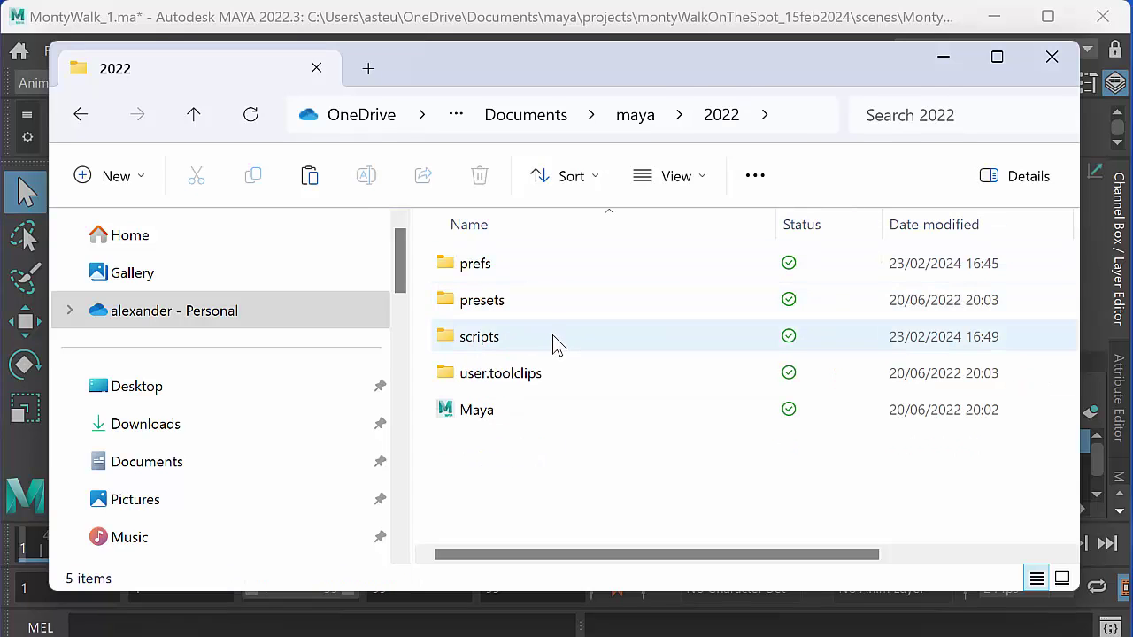
double_click(556, 341)
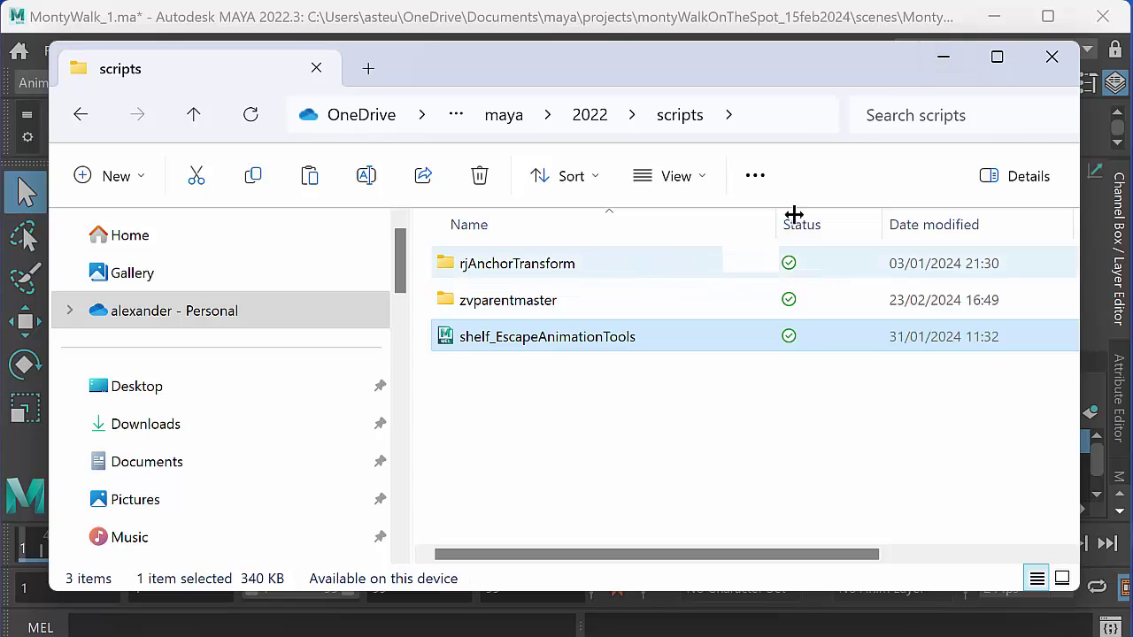
left_click(944, 62)
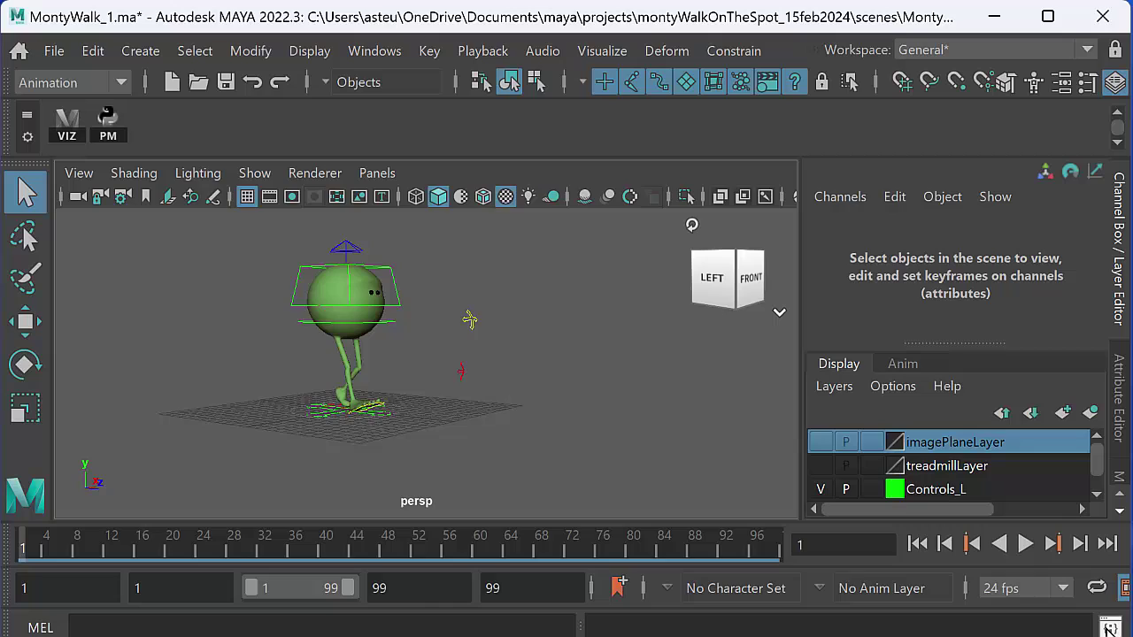
Step: Open Maya's Script Editor on its Python tab, then return to the ParentMaster post in Chrome
left_click(1110, 629)
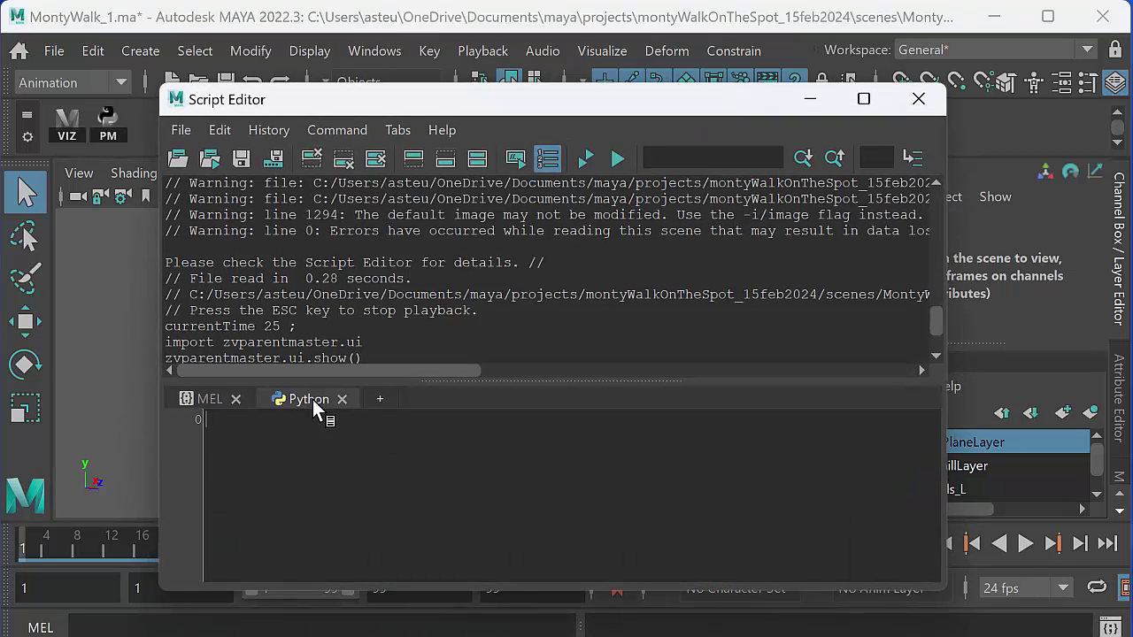
left_click(213, 399)
left_click(306, 398)
key("alt+Tab")
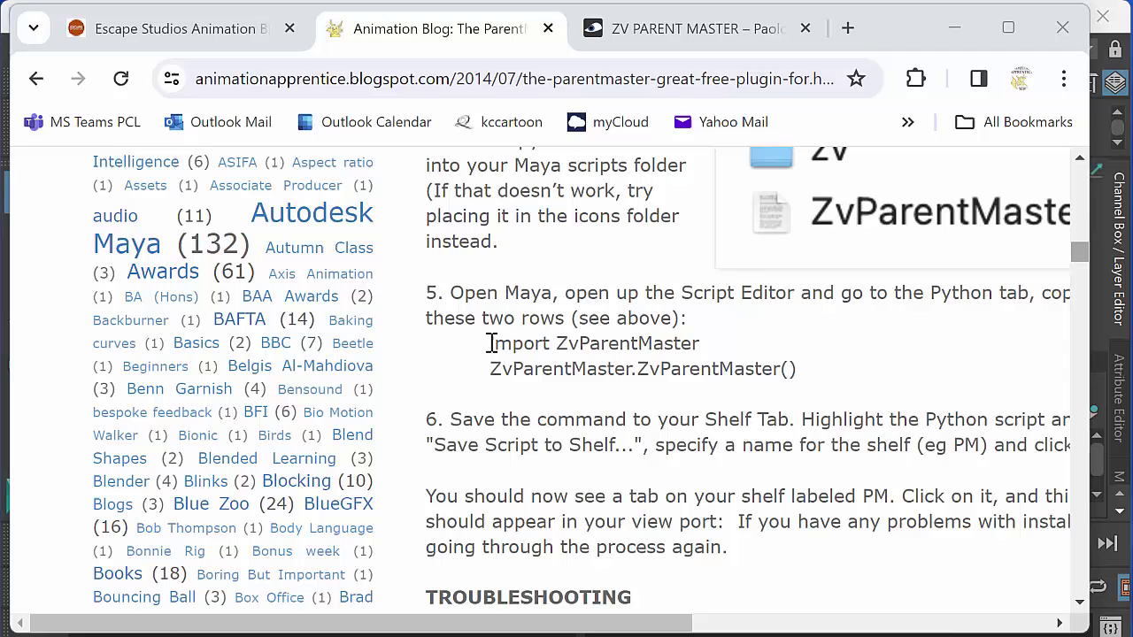
Step: Highlight step 5's lines: import ZvParentMaster and ZvParentMaster.ZvParentMaster()
left_click_drag(490, 343, 812, 377)
key("ctrl+c")
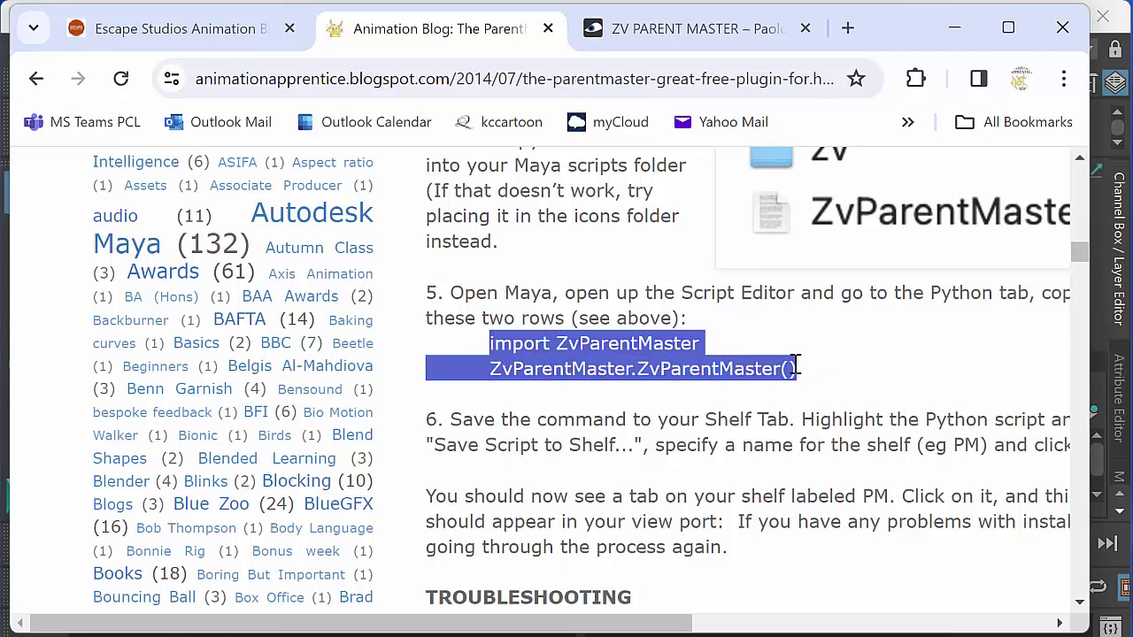
Step: Paste the two ZvParentMaster lines into the Python tab, remove line 2's indent, and select both
left_click(1102, 278)
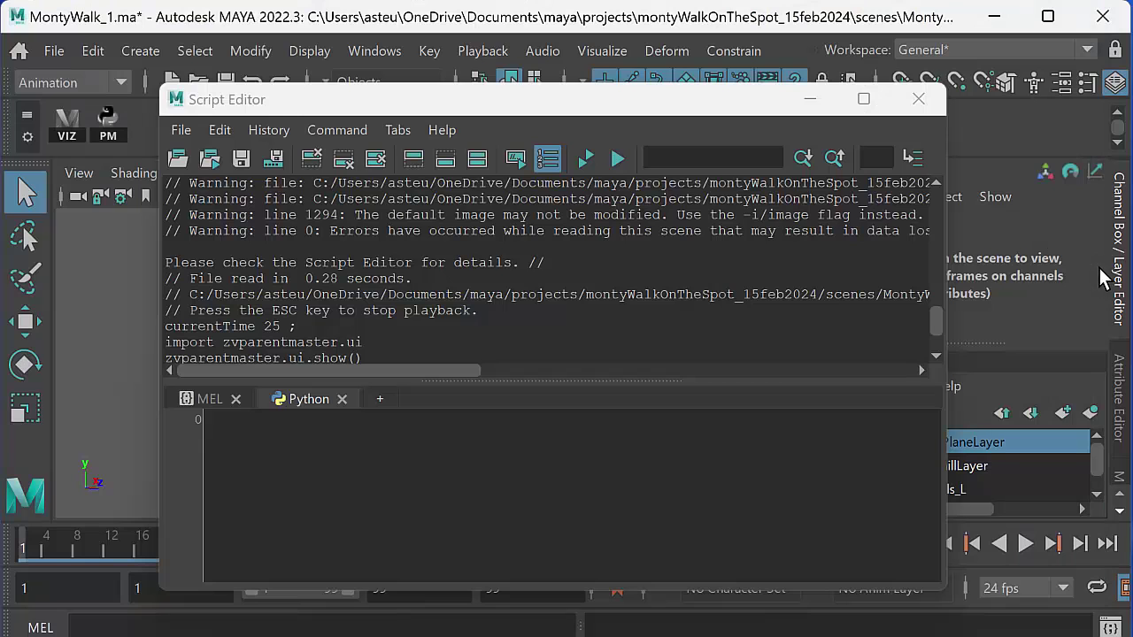
left_click(418, 457)
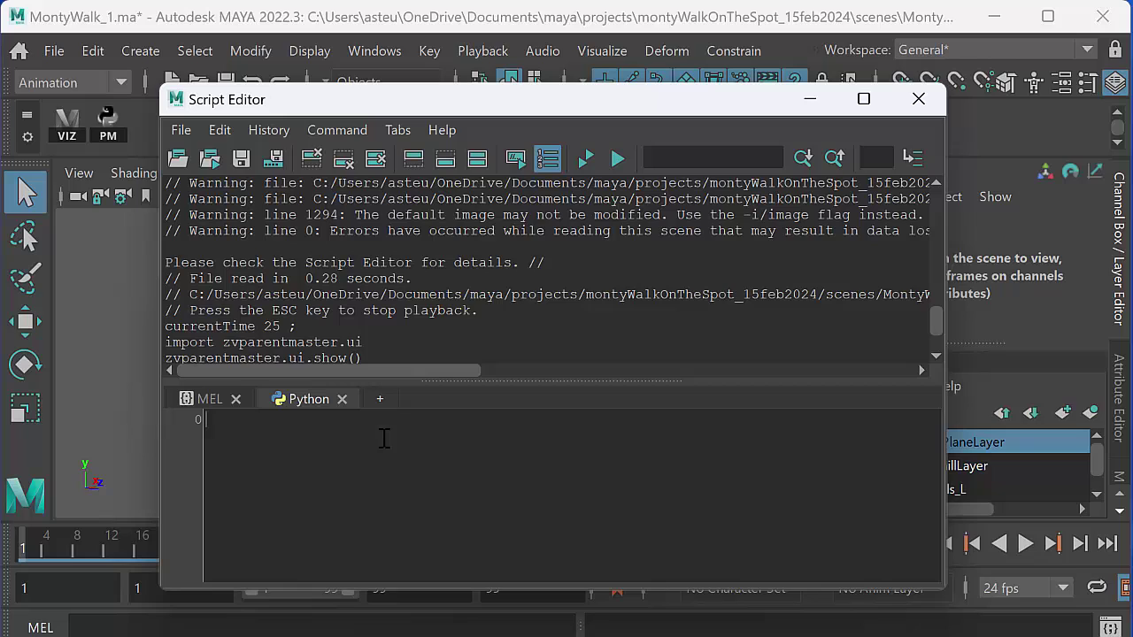
key("ctrl+v")
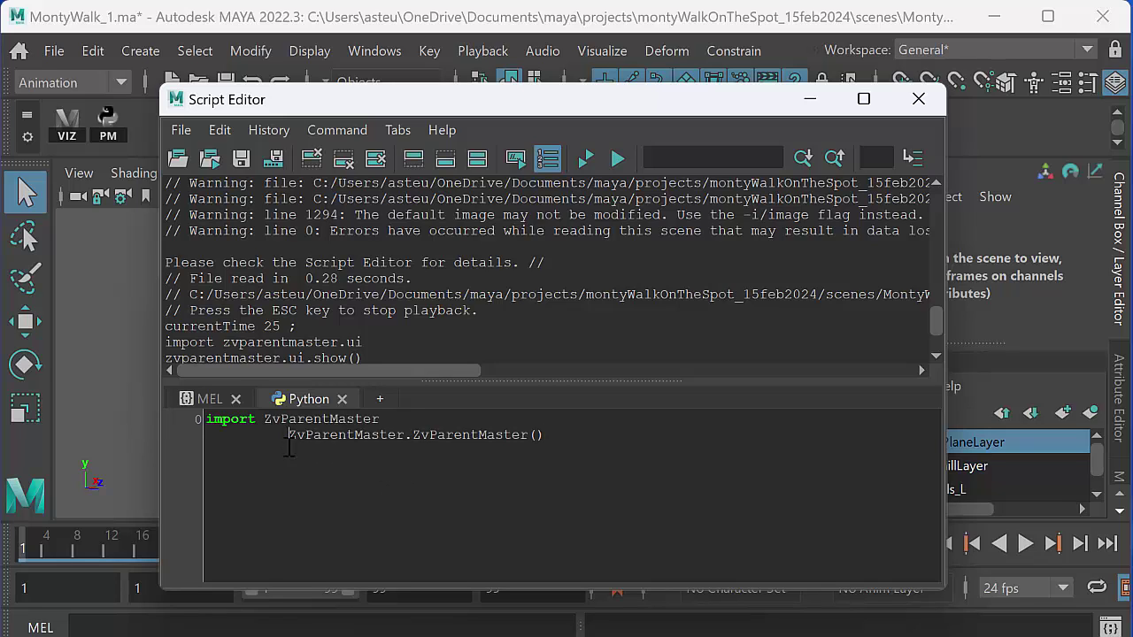
key("BackSpace")
key("BackSpace")
key("BackSpace")
key("BackSpace")
key("BackSpace")
key("BackSpace")
key("BackSpace")
key("BackSpace")
key("BackSpace")
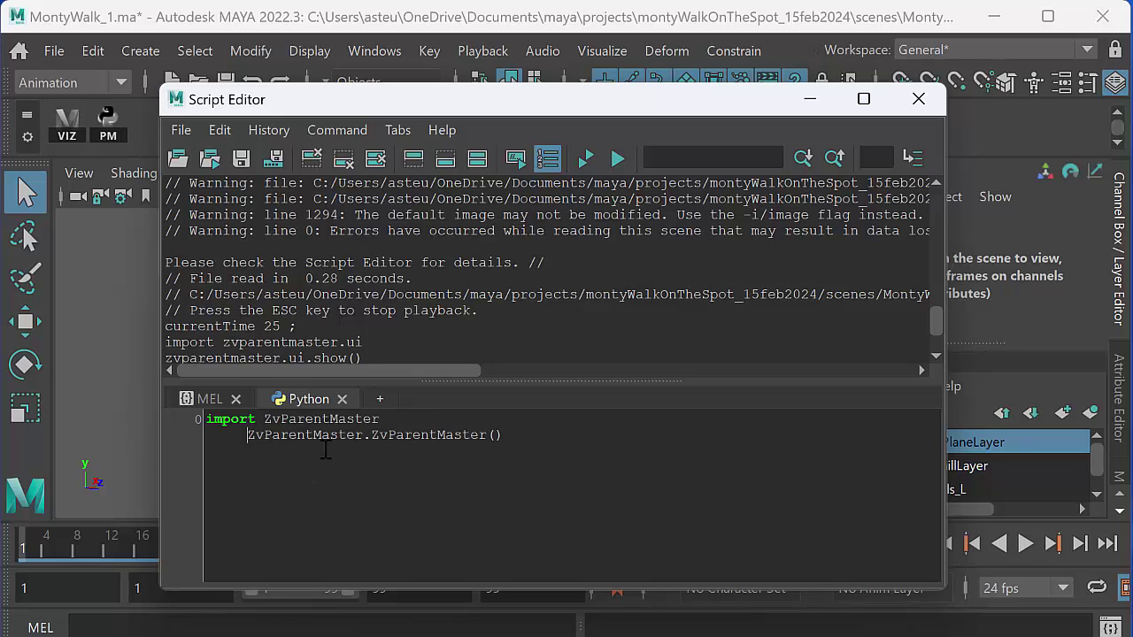
key("BackSpace")
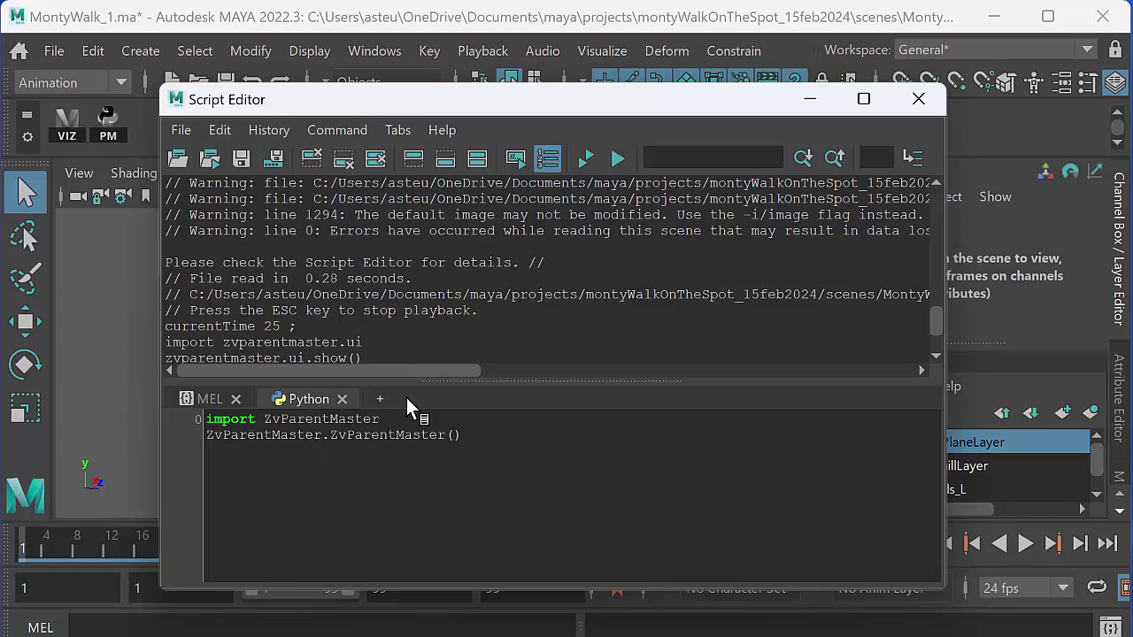
left_click_drag(466, 433, 183, 422)
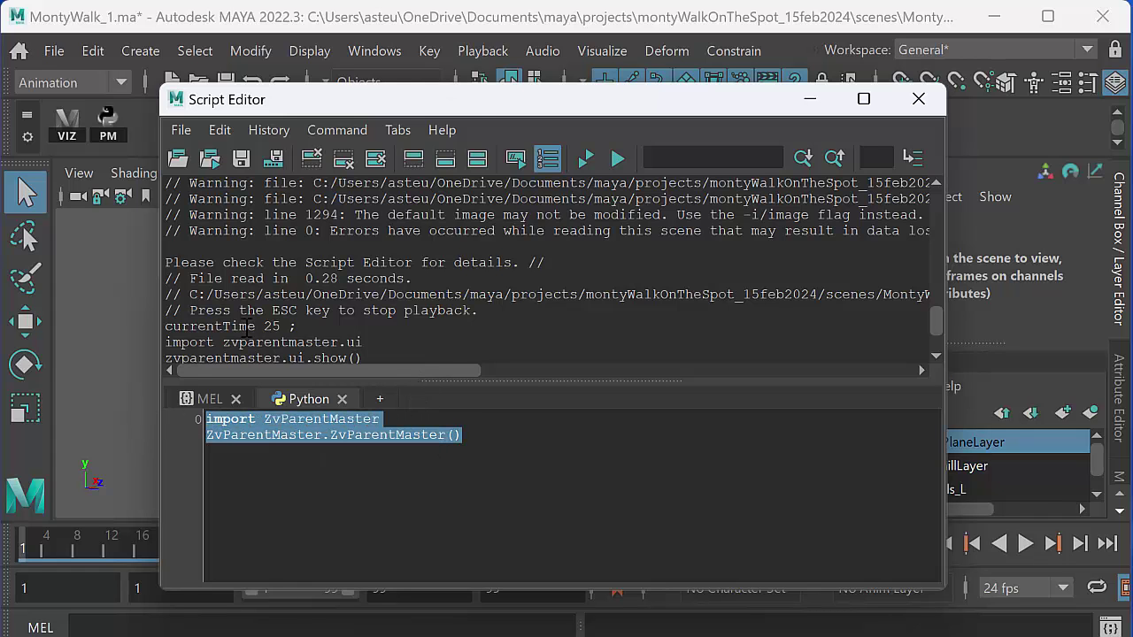
left_click_drag(477, 100, 414, 360)
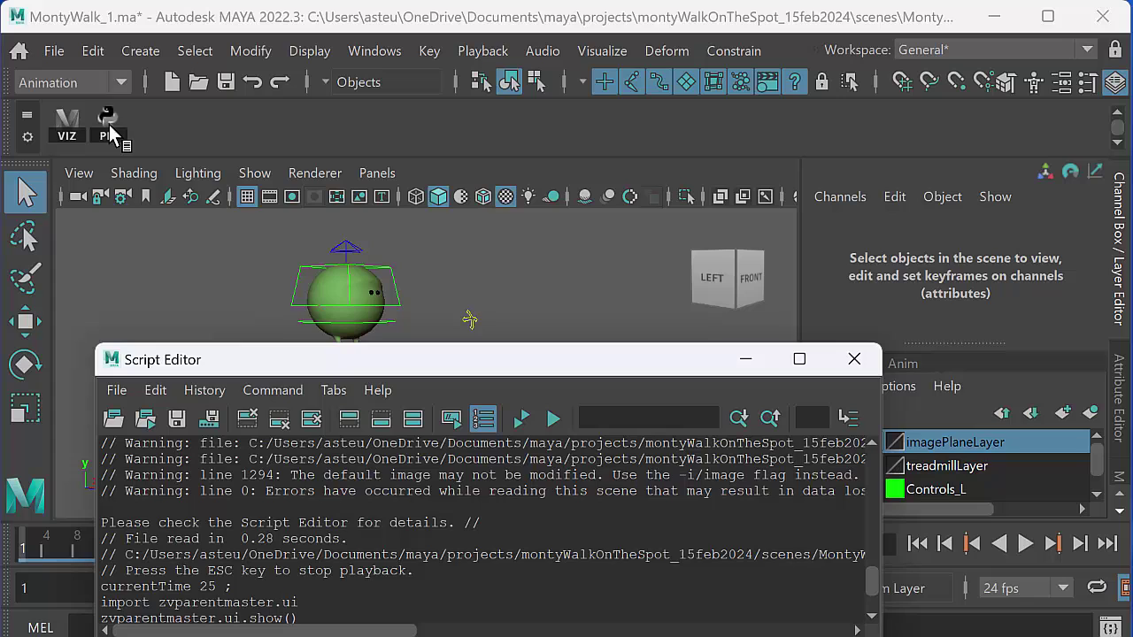
Step: Launch ZV Parent Master from the PM shelf button and inspect its command in the Shelf Editor
left_click(108, 131)
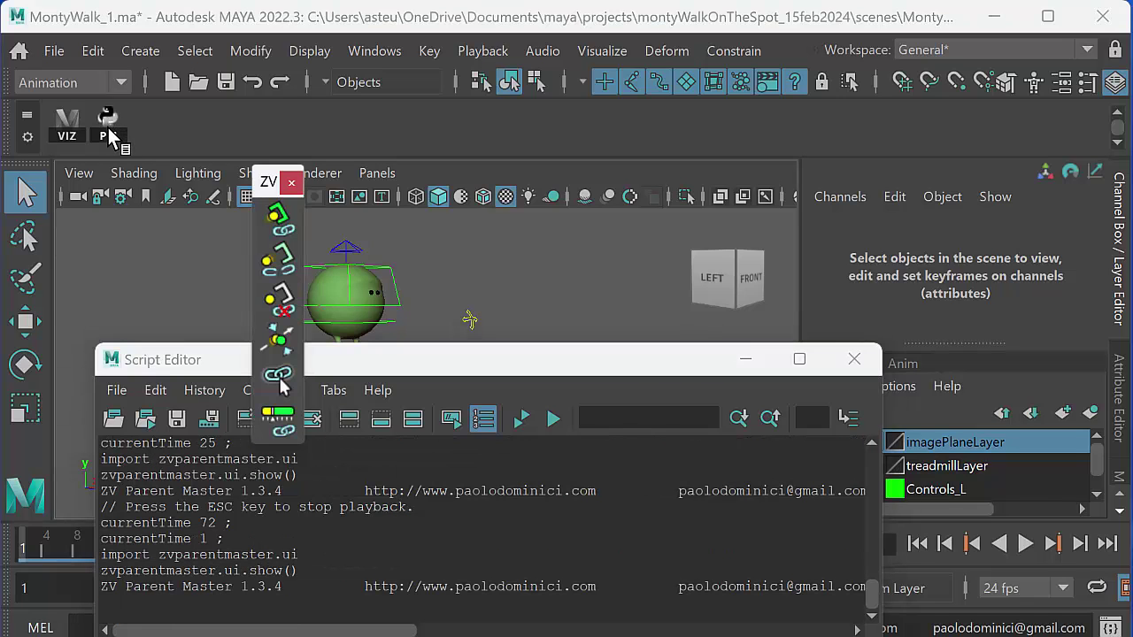
left_click(28, 140)
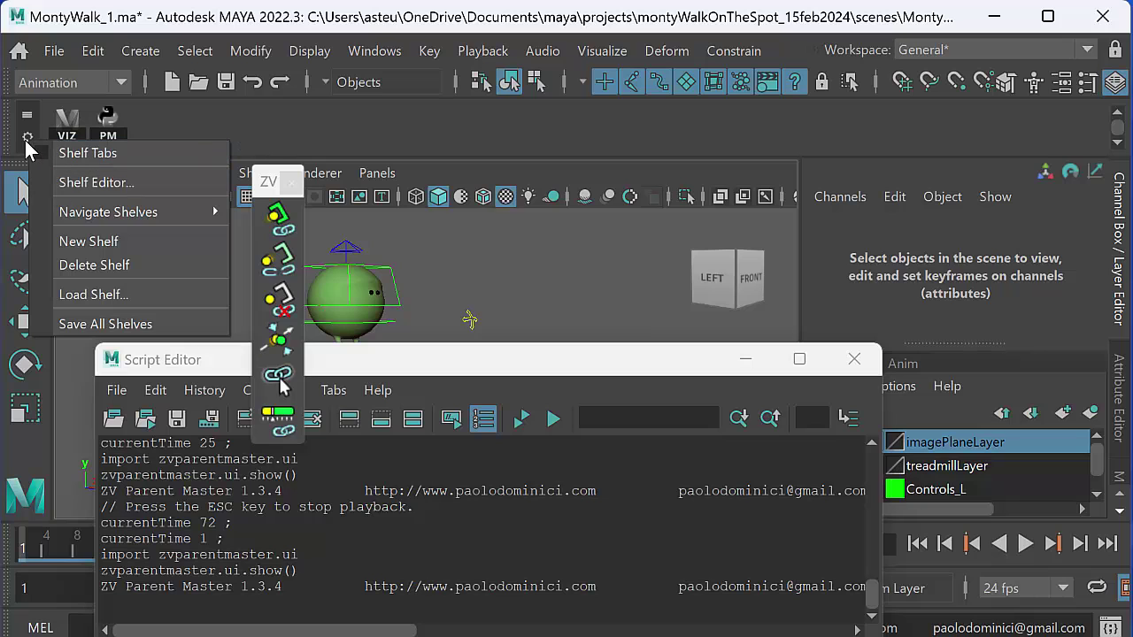
left_click(80, 183)
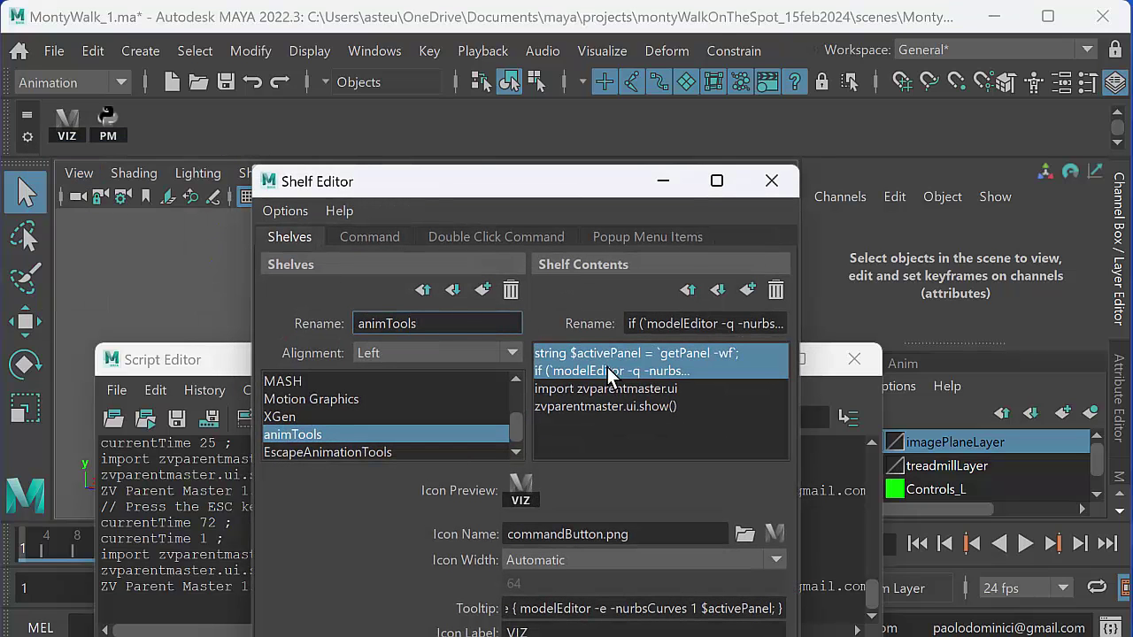
left_click(611, 406)
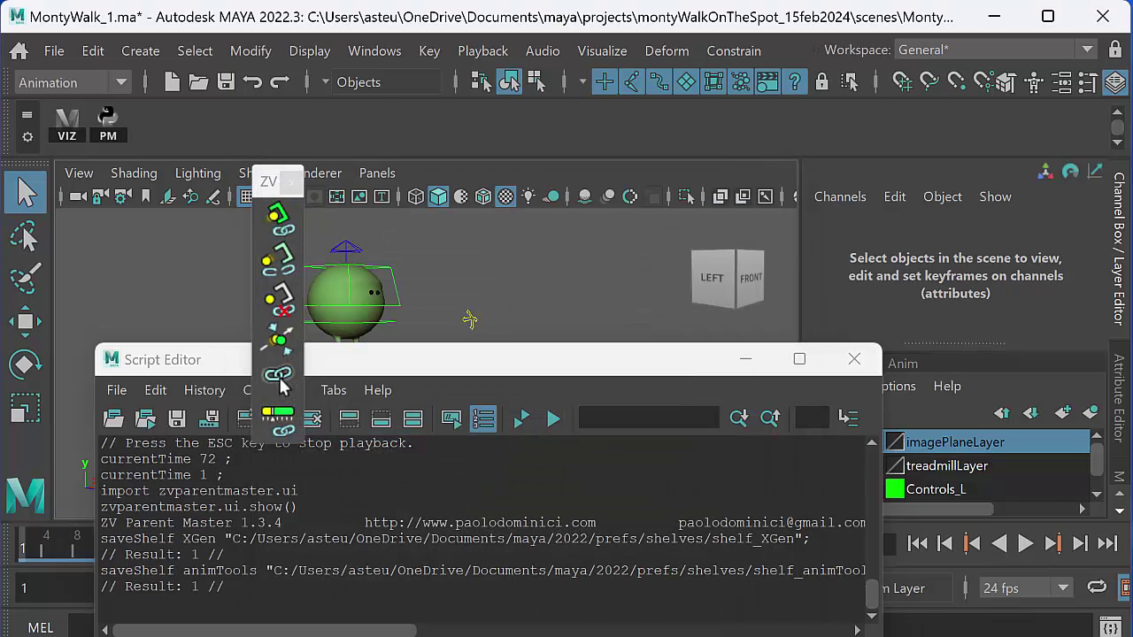
left_click(111, 122)
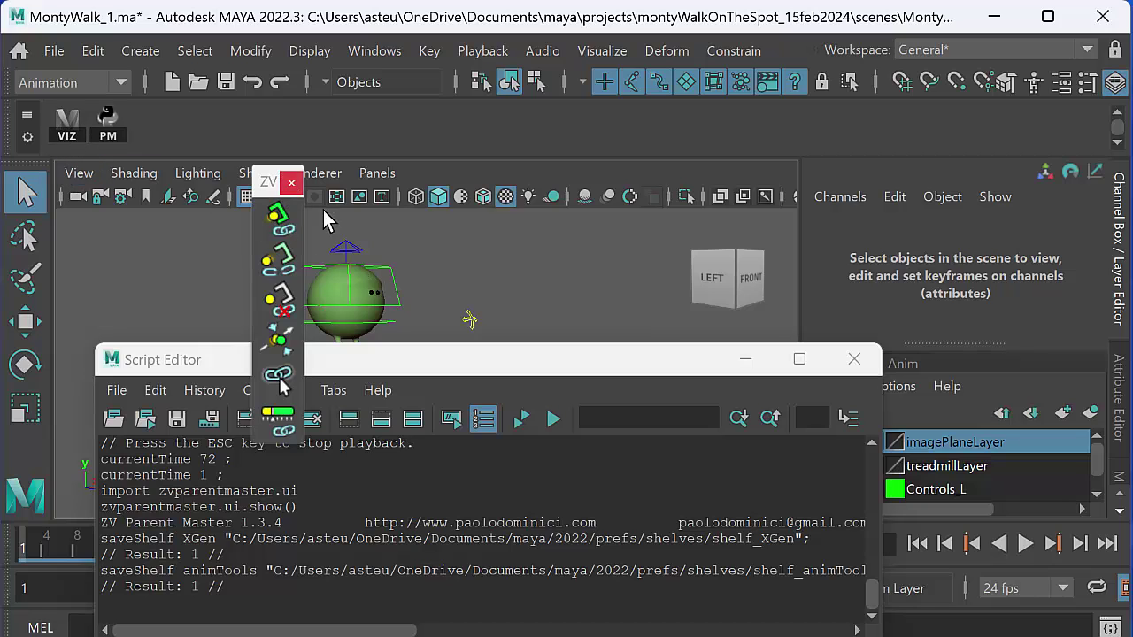
Step: Import BowlerHat.mb into the MontyWalk scene, past the Student Version warning, and select the hat
left_click(854, 359)
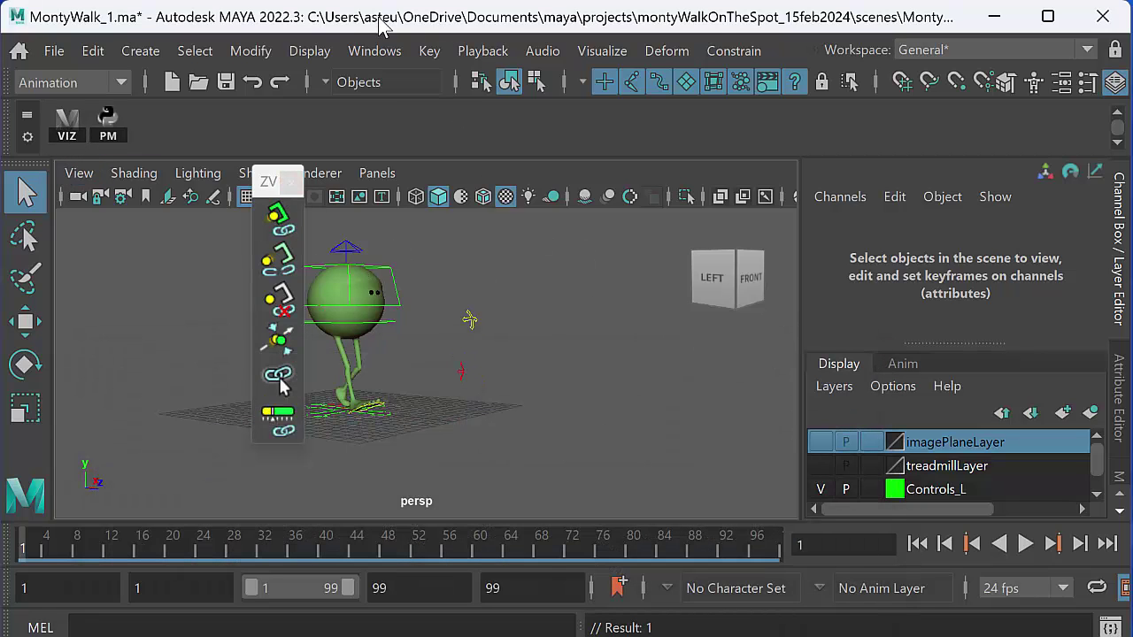
left_click(54, 50)
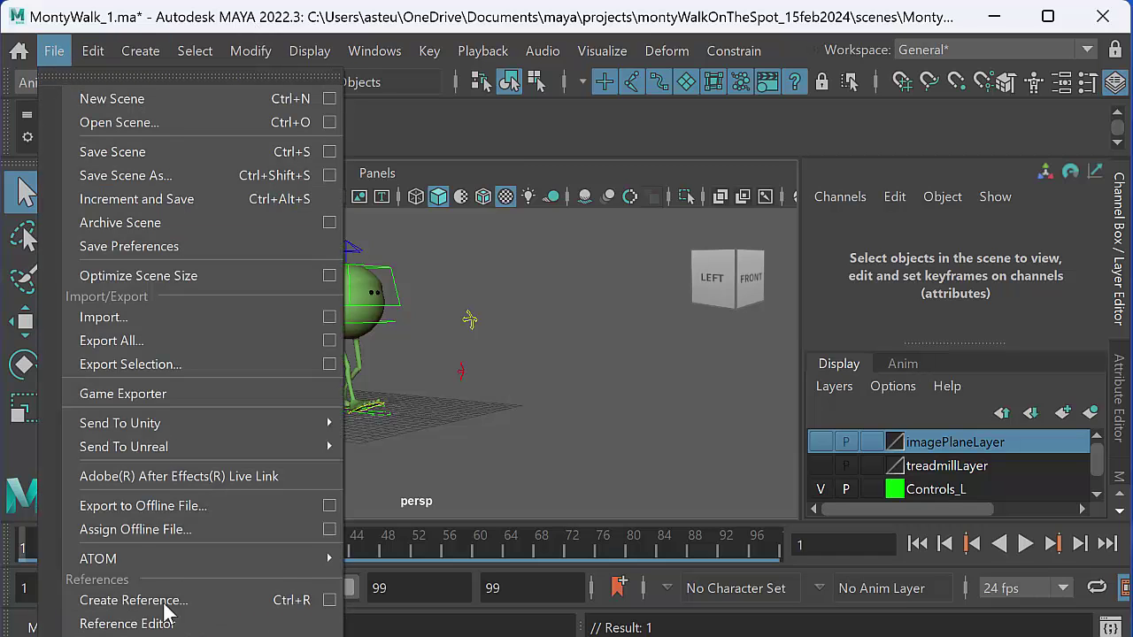
left_click(170, 316)
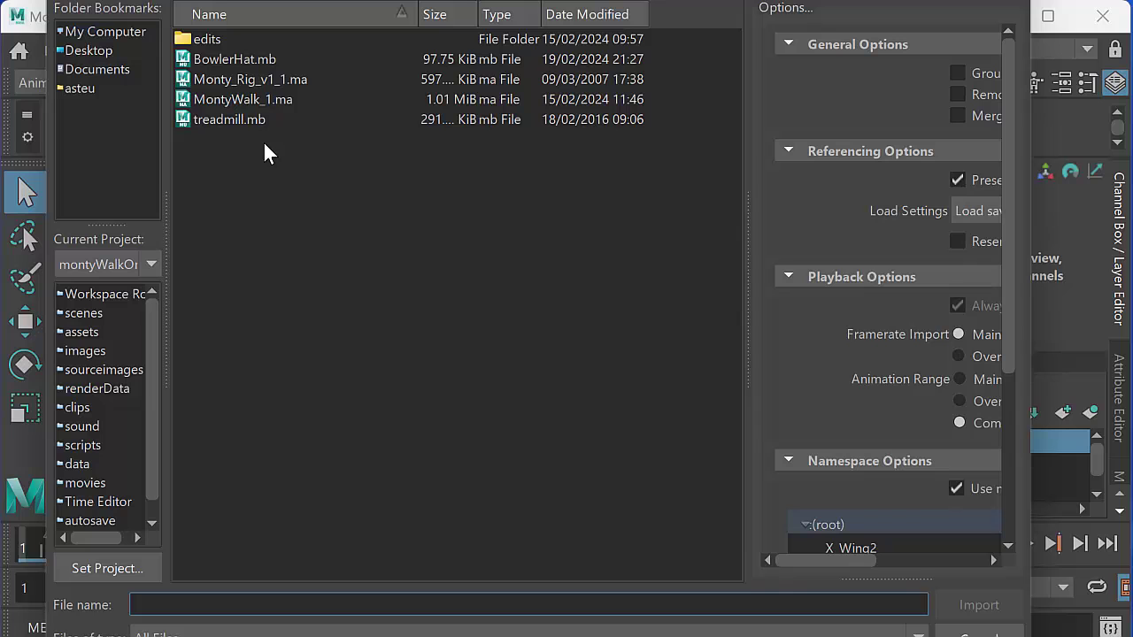
left_click(256, 59)
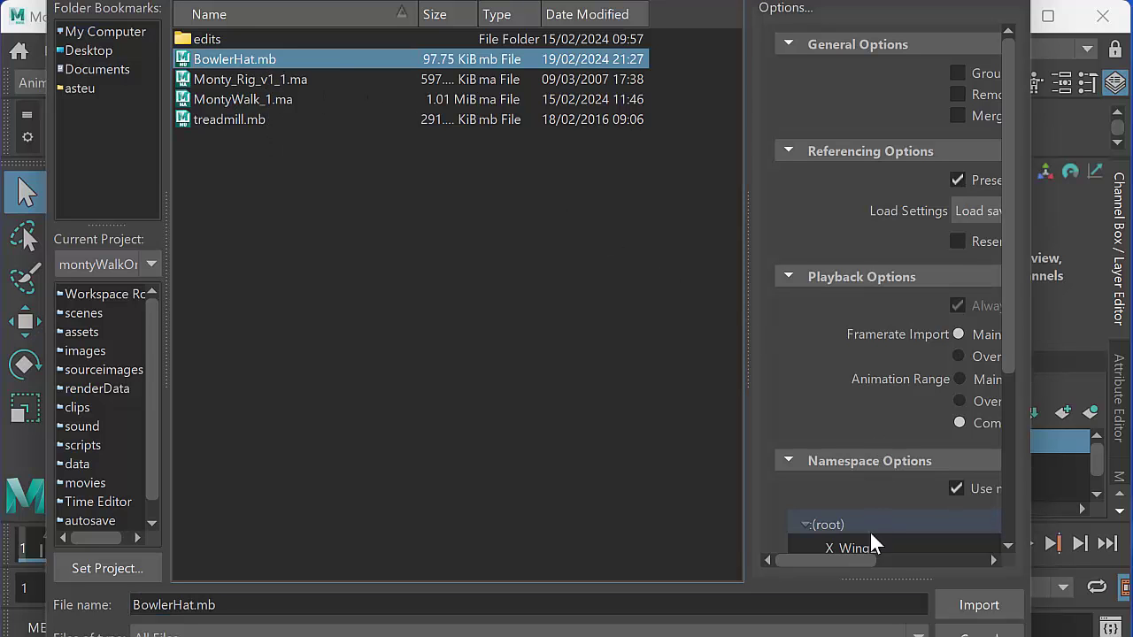
left_click(979, 604)
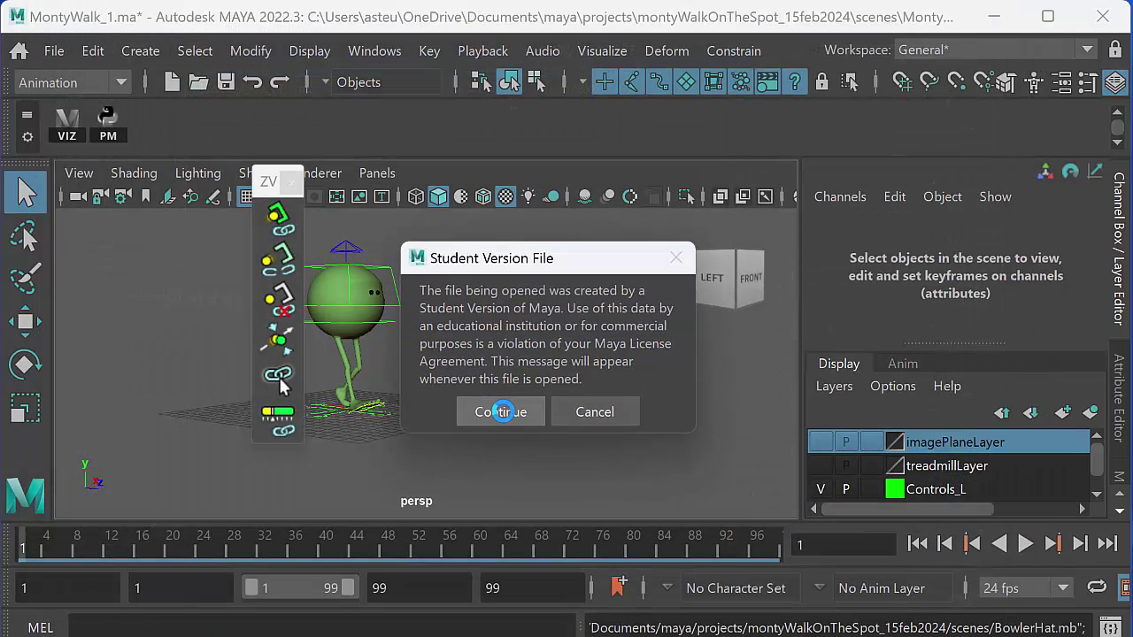
left_click(501, 412)
middle_click_drag(436, 380, 519, 409, "alt")
left_click(524, 404)
Step: Raise the bowler hat above Monty's head to about Translate Y 12.721 and orbit to view it
key("w")
left_click_drag(474, 328, 481, 168)
middle_click_drag(297, 432, 271, 468, "alt")
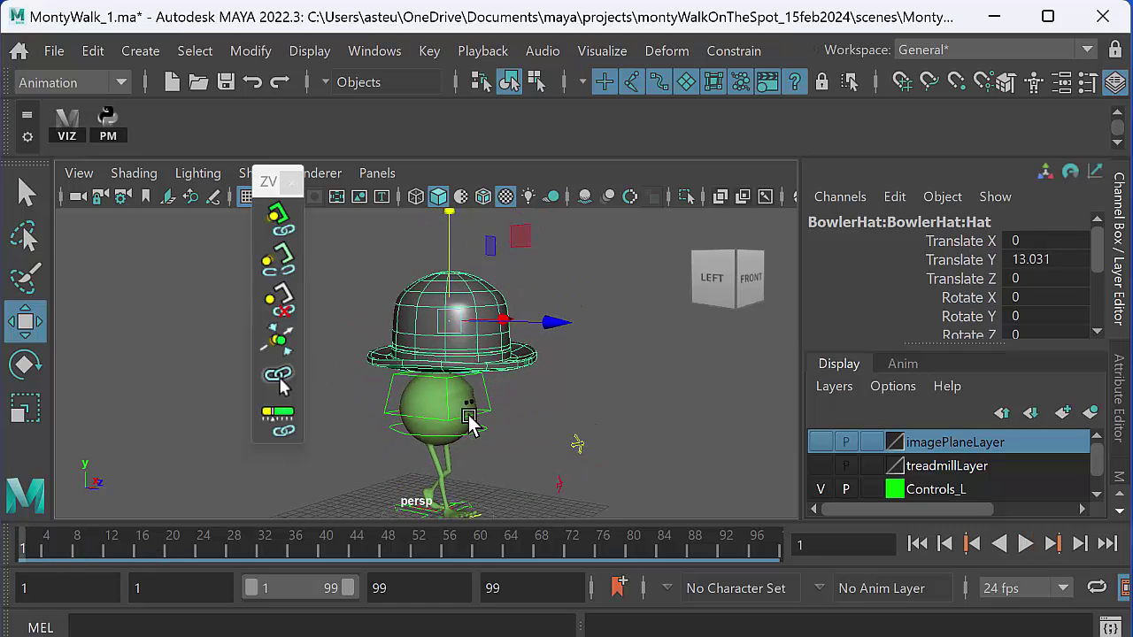
mouse_move(469, 422)
left_mouse_down("alt")
mouse_move(460, 410)
mouse_move(478, 403)
left_mouse_up("alt")
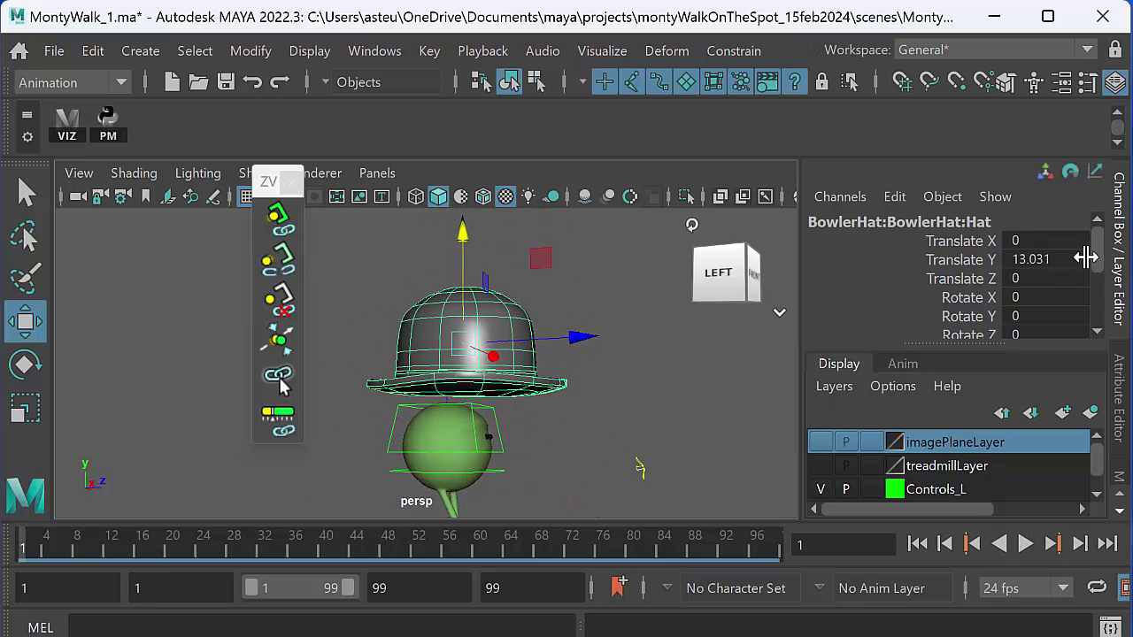
scroll(1088, 257, "down", 5)
scroll(1047, 245, "up", 1)
Step: Select the hat's Scale X/Y/Z channels and try uniform scale values 0, 0.3 and 0.4
left_click_drag(1047, 247, 1048, 285)
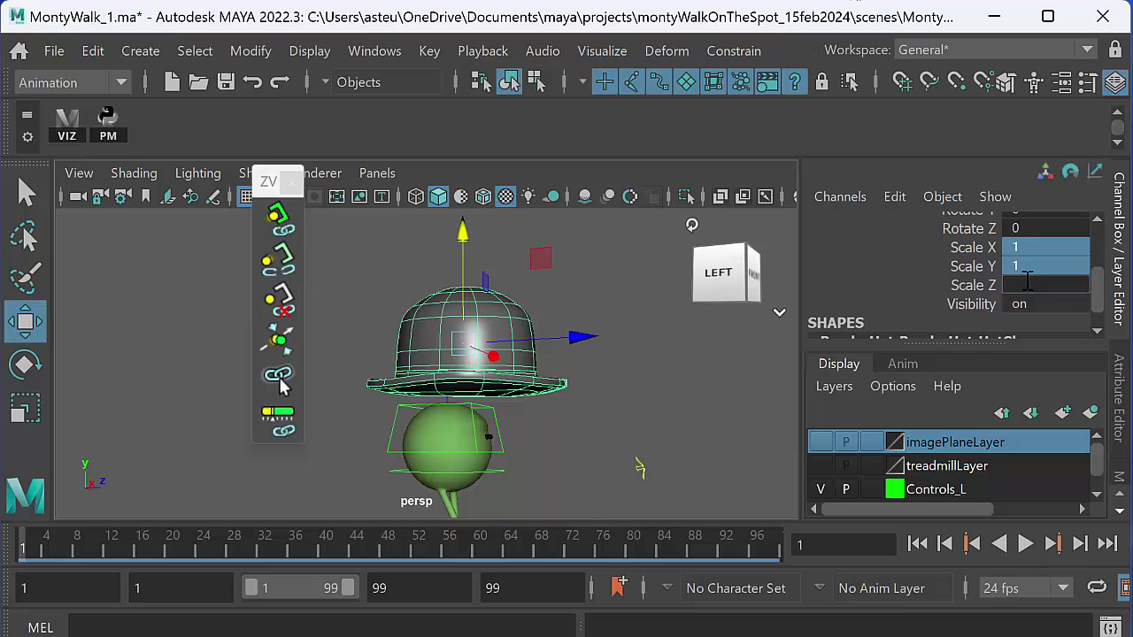
type("0")
key("Return")
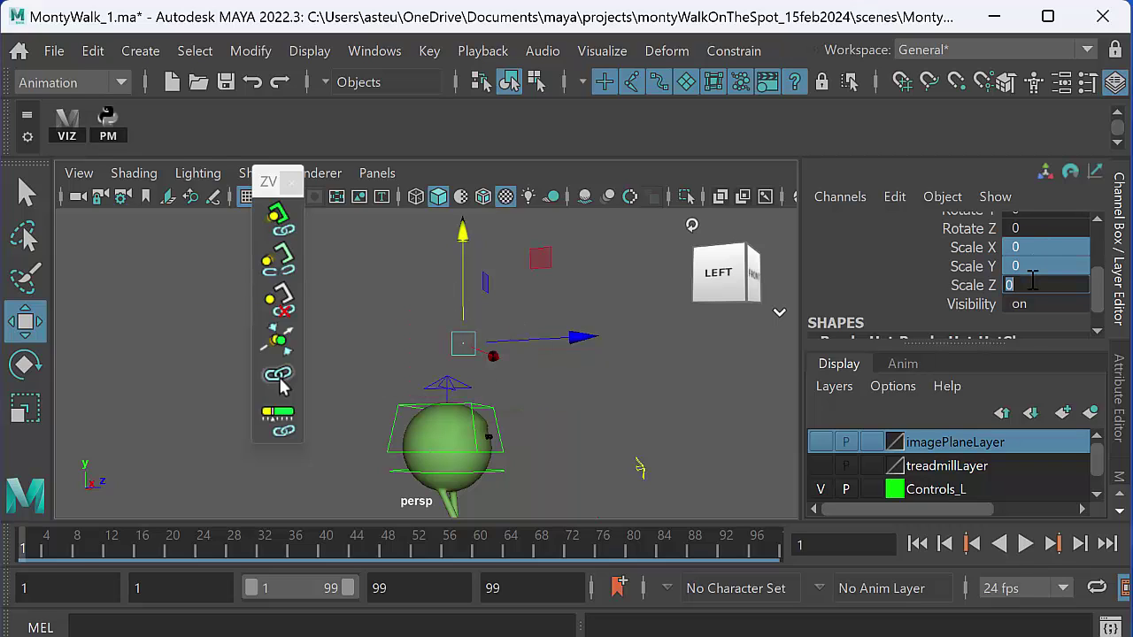
type(".3")
key("Return")
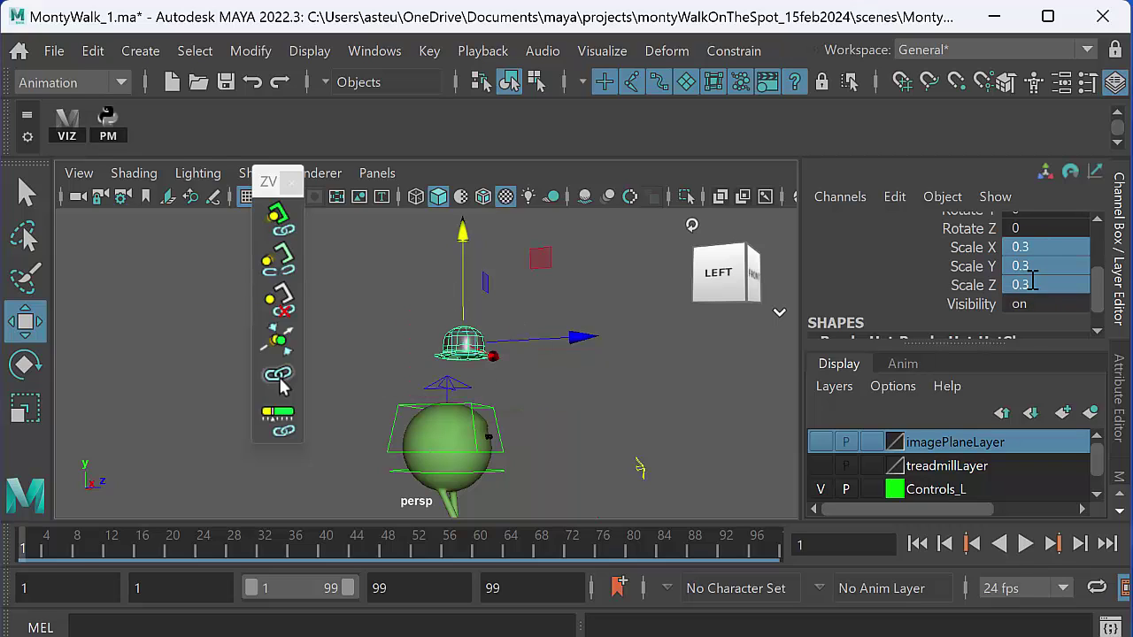
key("Return")
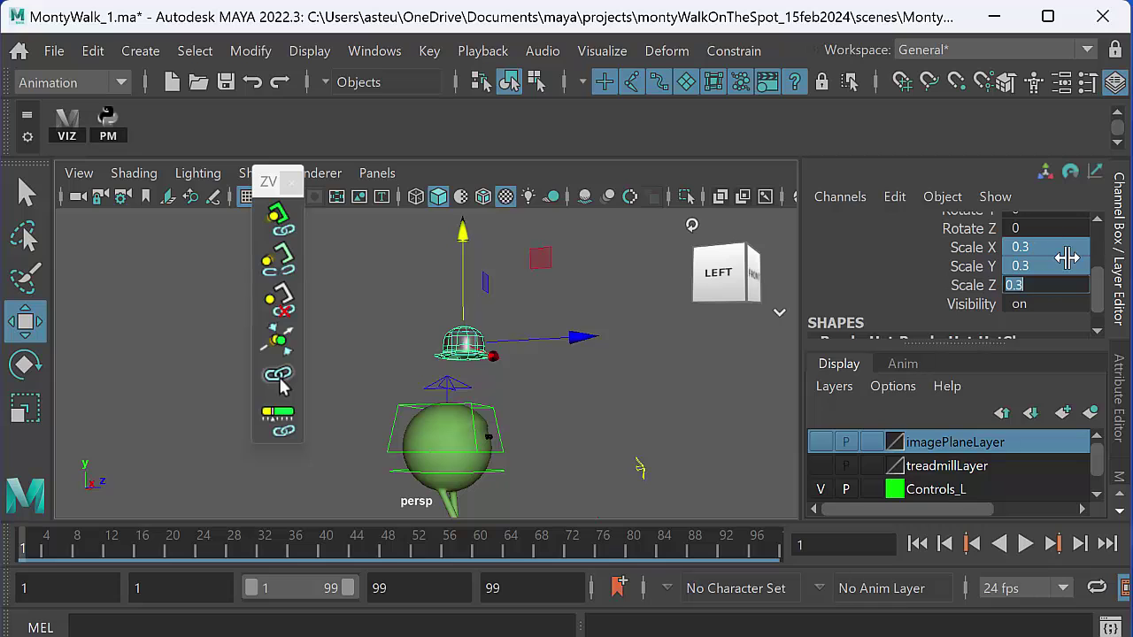
type(".4")
key("Return")
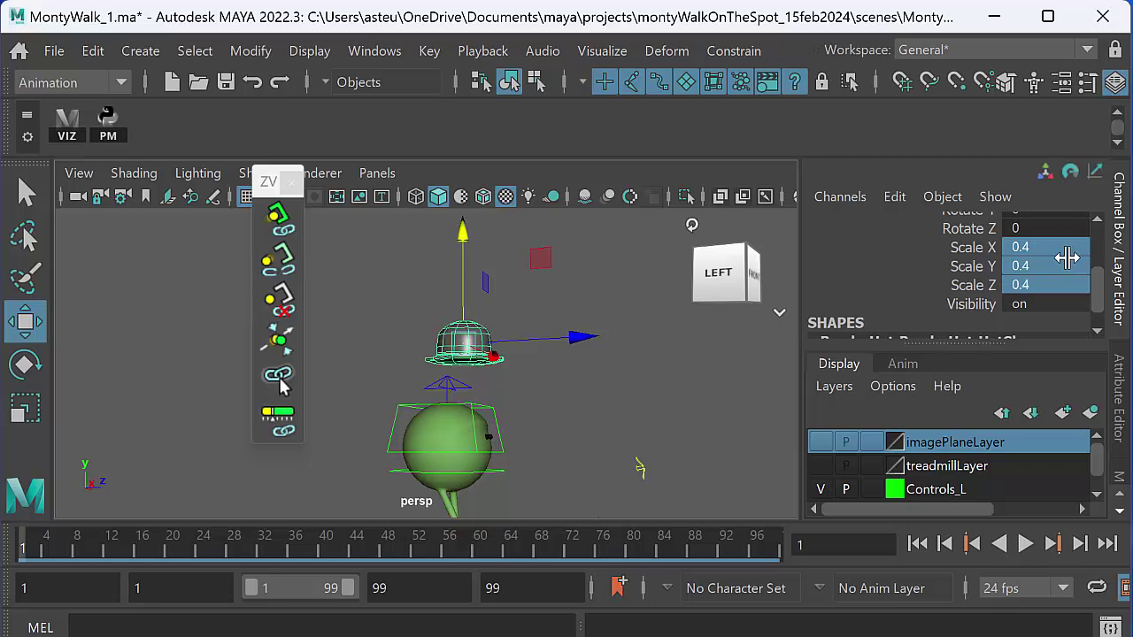
Step: Frame the hat and body, then set the hat's uniform scale to 0.5
key("f")
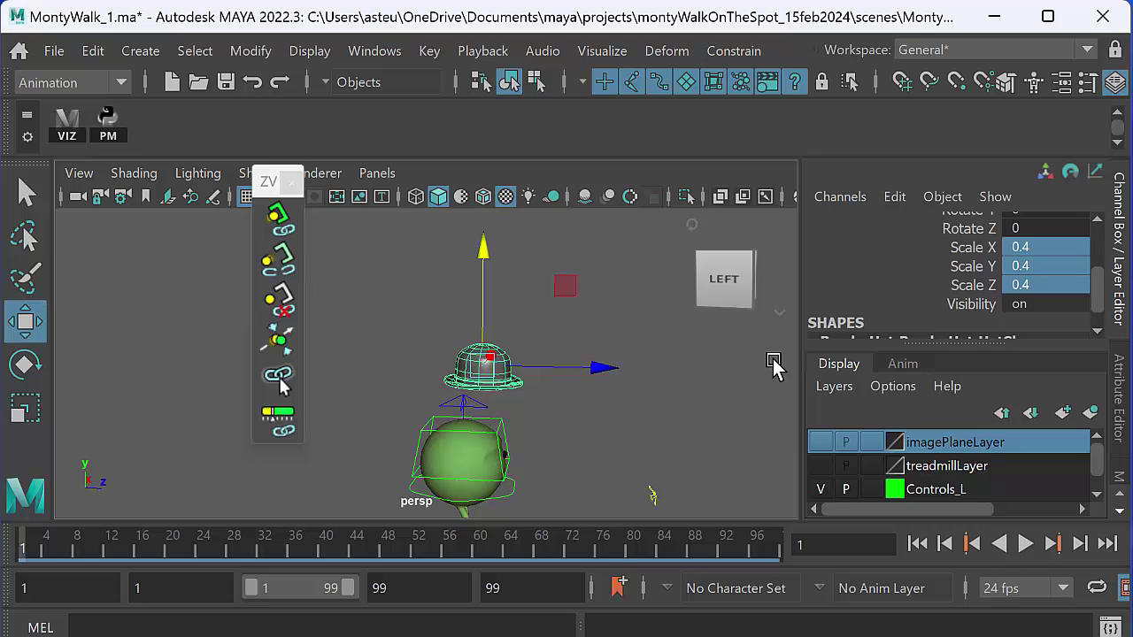
key("4")
key("5")
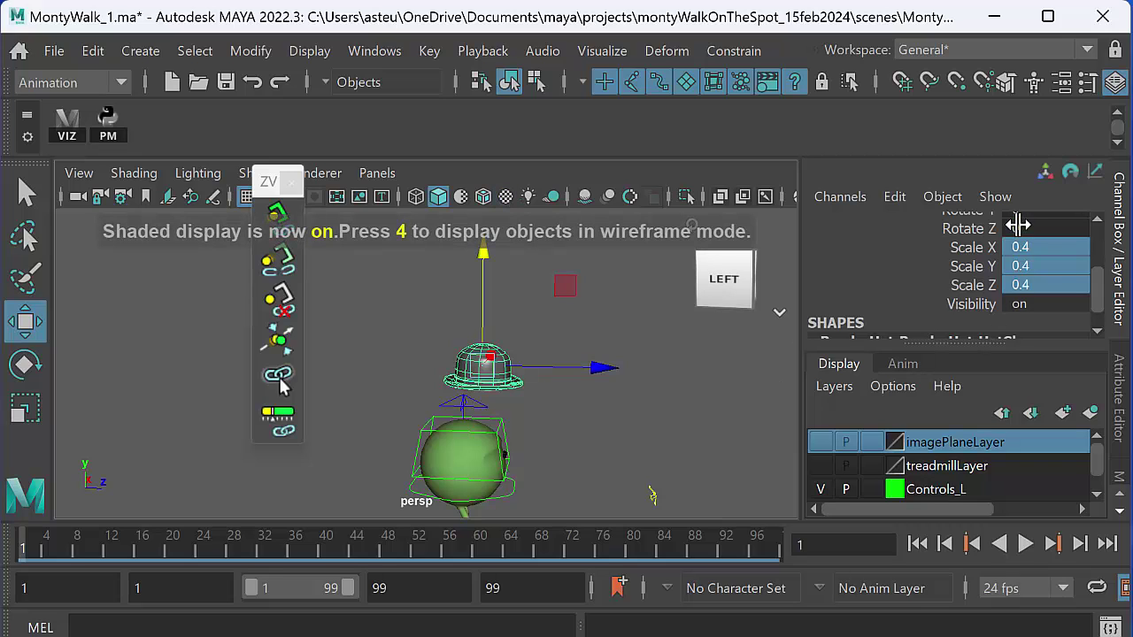
left_click(1041, 290)
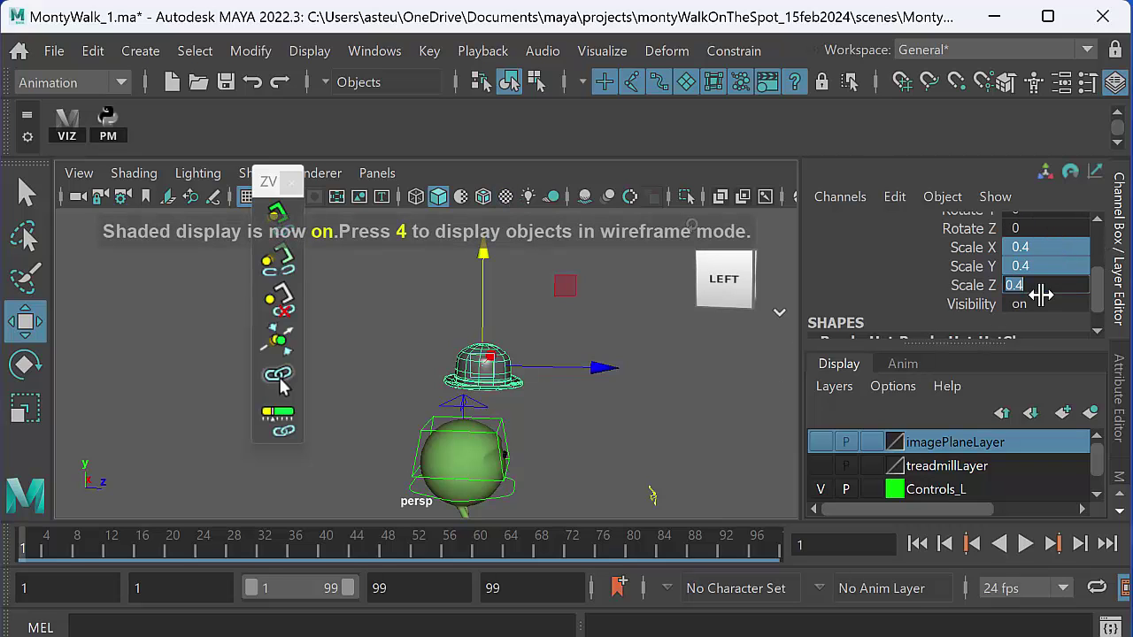
type(".5")
key("Return")
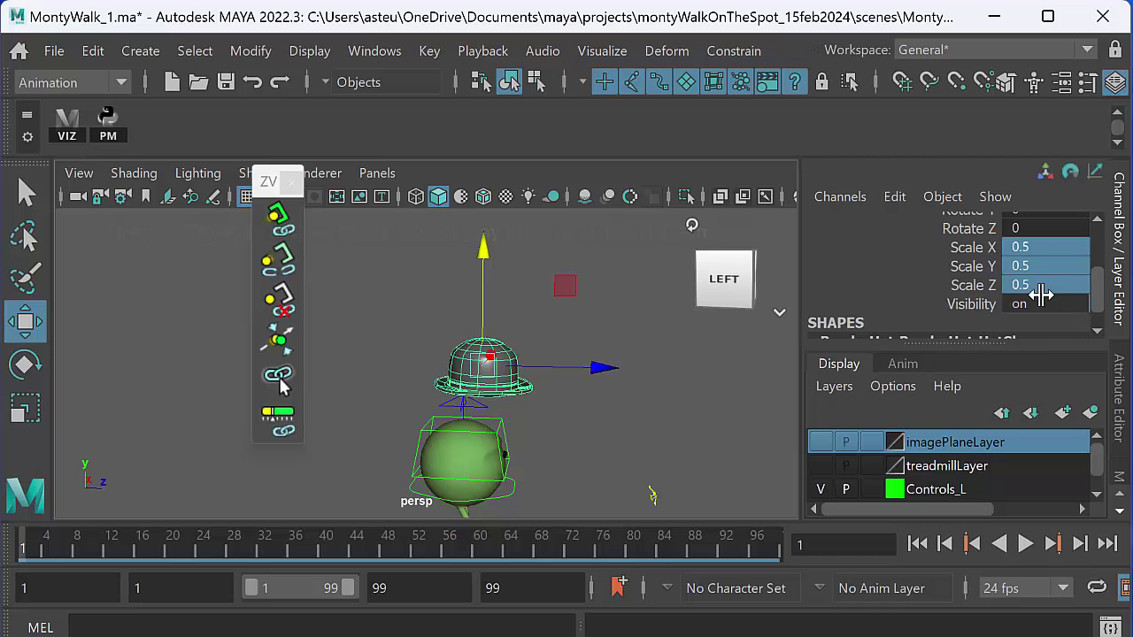
Step: Lower the hat onto Monty's head, enlarge it to 0.588 scale, and fine-tune its height
left_click_drag(481, 268, 668, 379)
right_click_drag(668, 379, 589, 434, "alt")
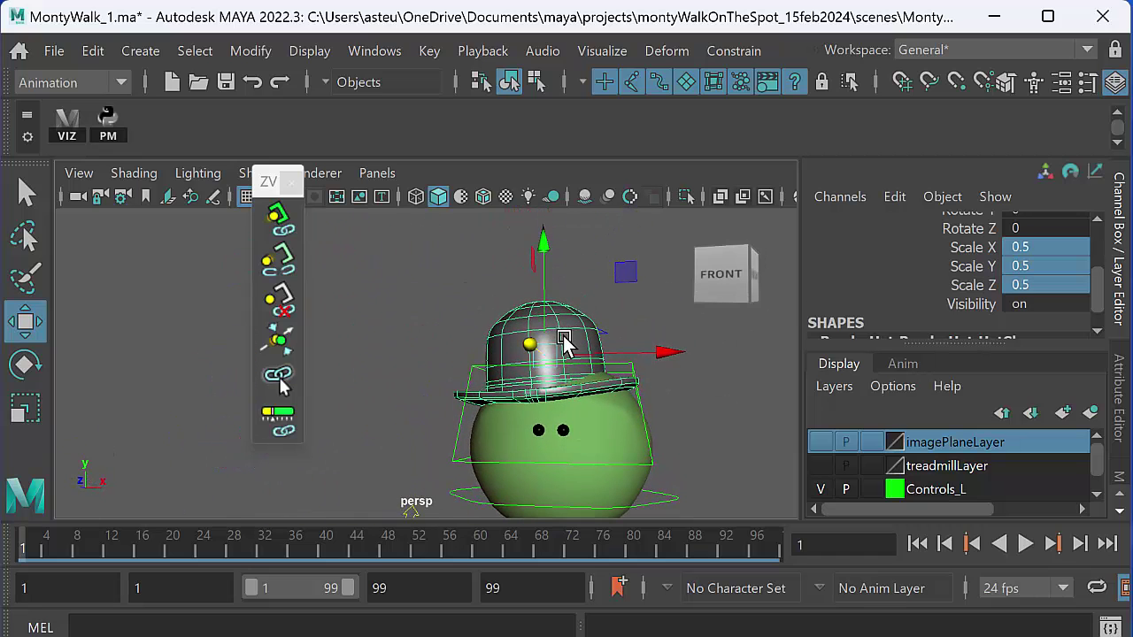
key("e")
key("r")
left_click_drag(547, 354, 571, 337)
key("w")
left_click_drag(554, 294, 556, 370)
Step: In wireframe, select Monty's pyramid squash control and attach the bowler hat to it with ZV Parent Master
scroll(556, 370, "up", 6)
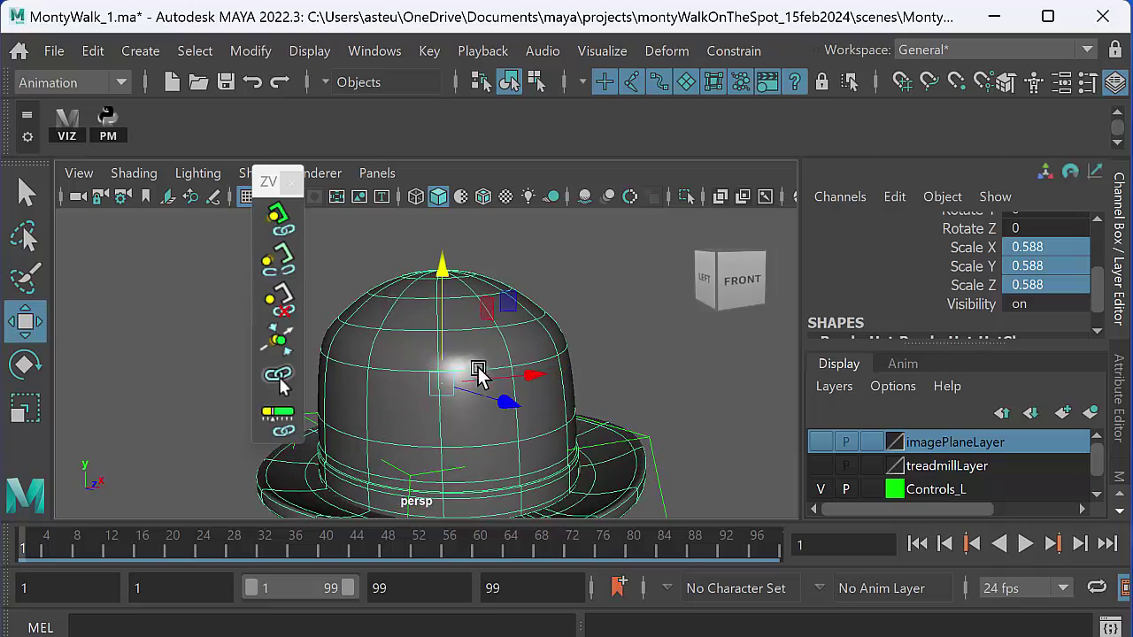
key("4")
left_click_drag(485, 416, 535, 394, "alt")
scroll(536, 394, "up", 4)
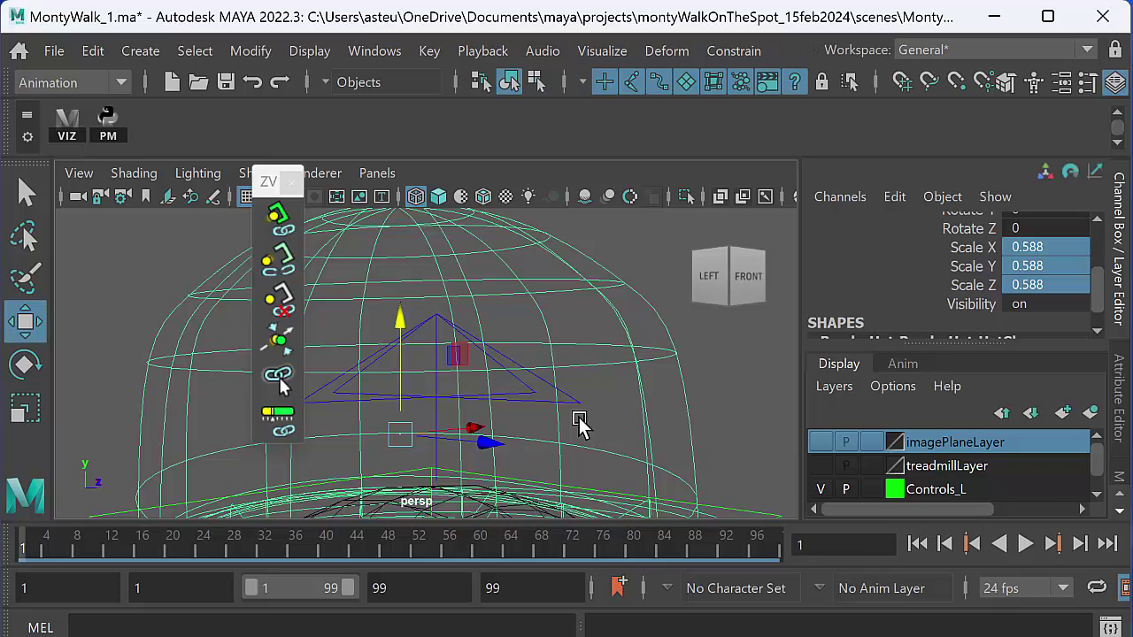
right_click_drag(475, 387, 514, 367, "alt")
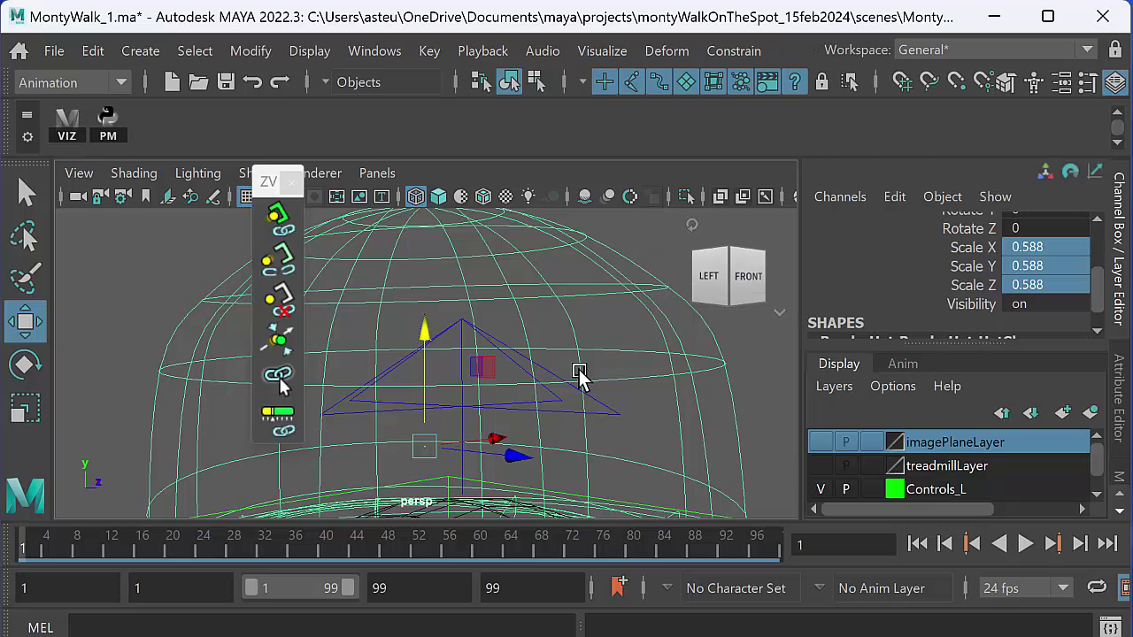
right_click_drag(579, 373, 647, 450, "alt")
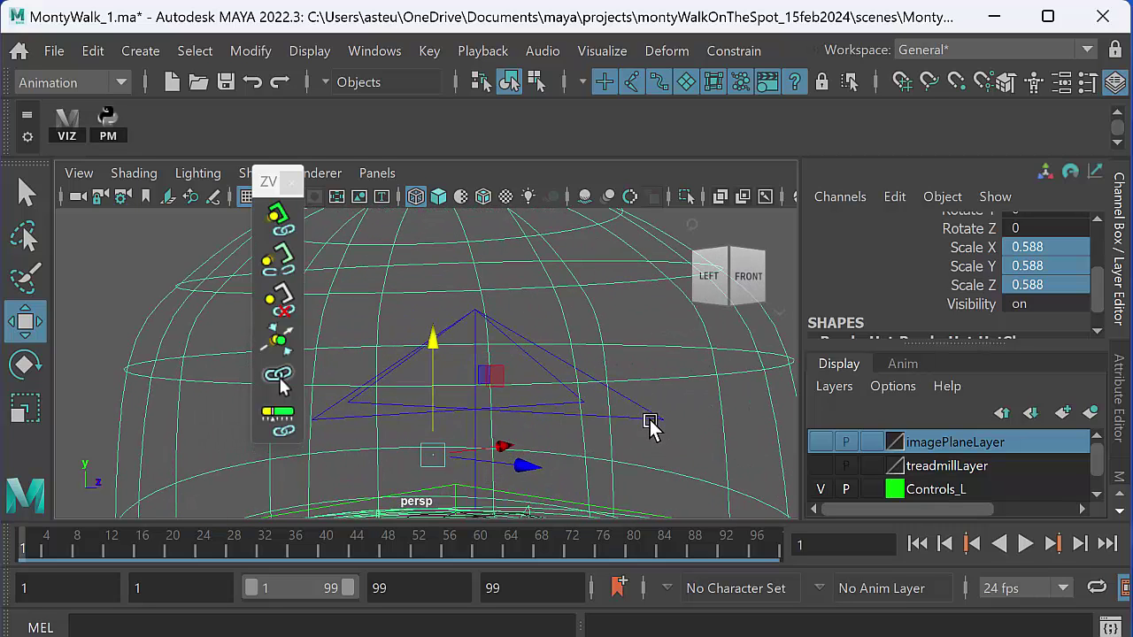
left_click(651, 423)
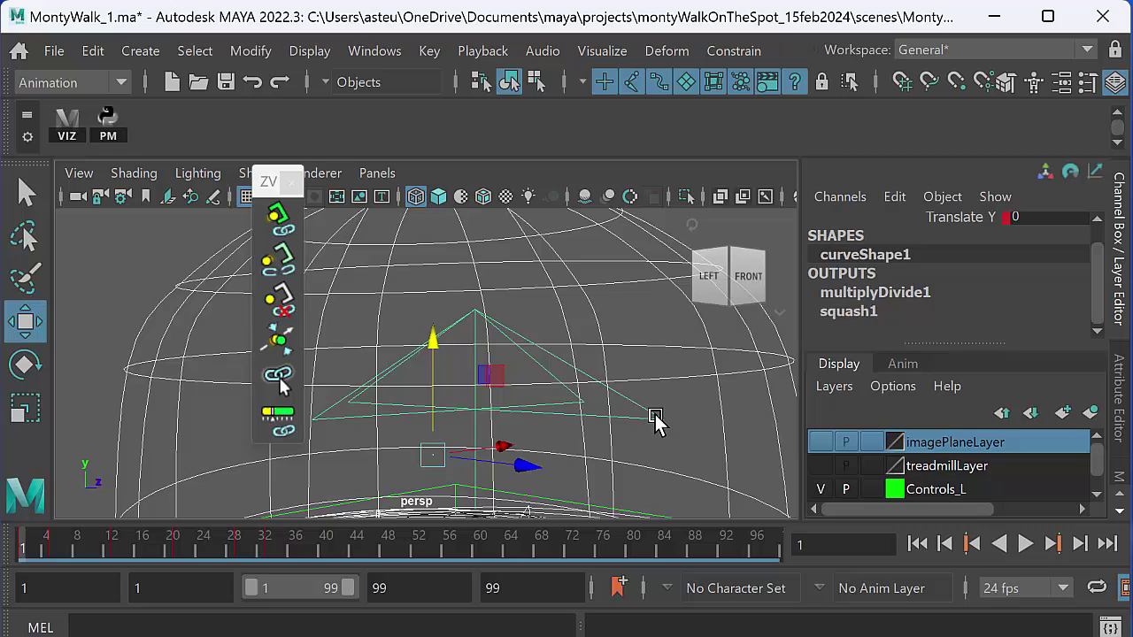
left_click(280, 223)
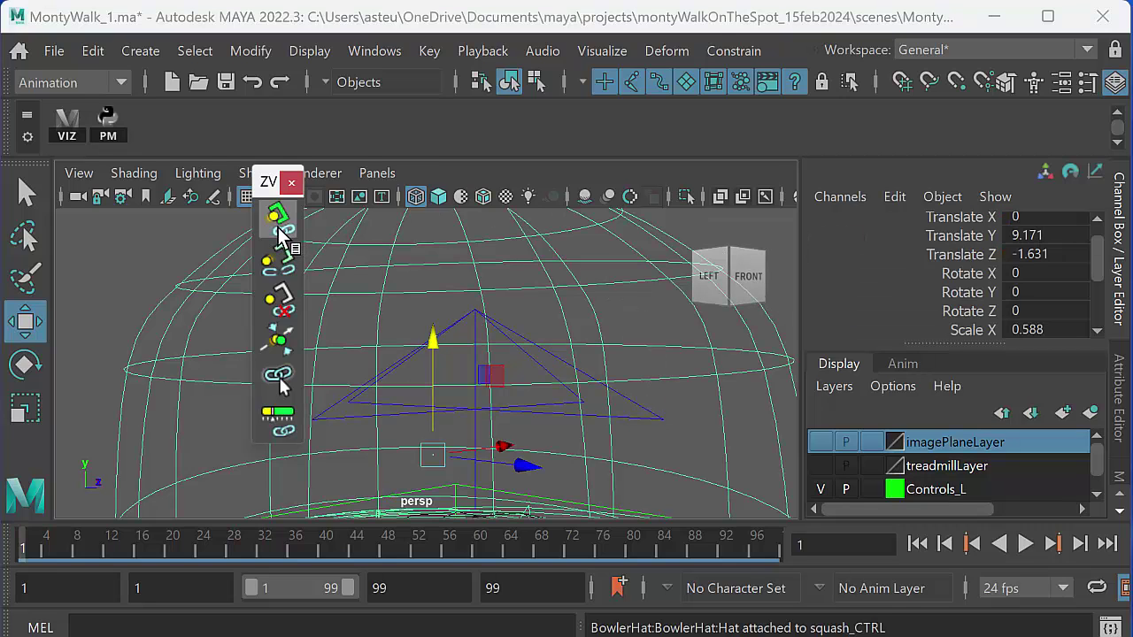
right_click_drag(478, 345, 387, 339, "alt")
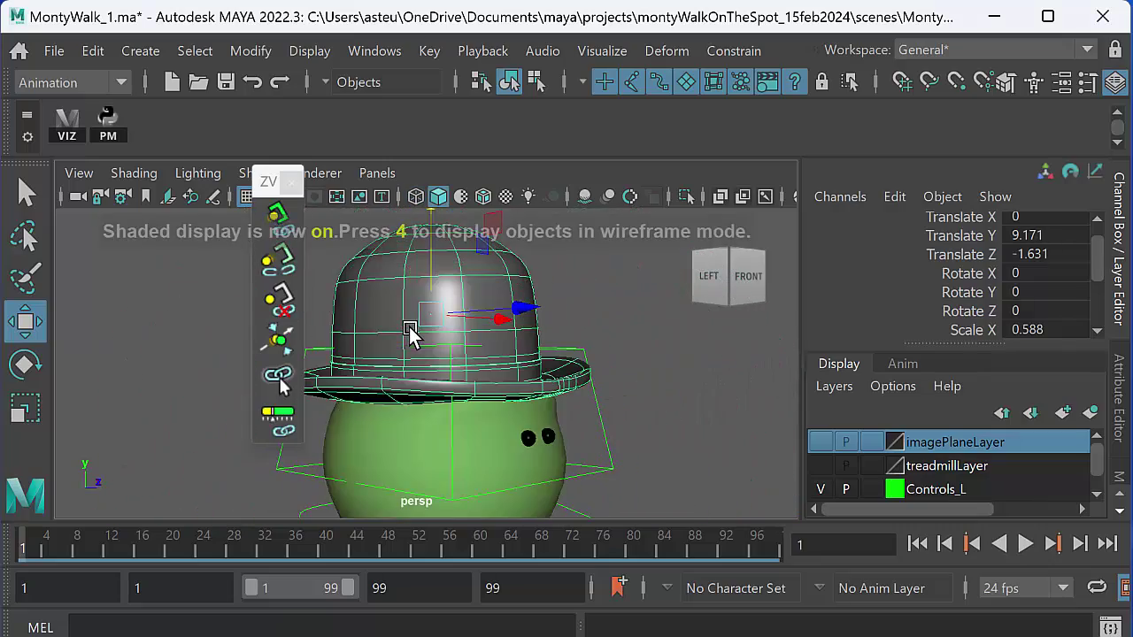
Step: Return to shaded display, clear the selection, and close the ZV Parent Master palette
key("5")
right_click_drag(505, 391, 420, 389, "alt")
mouse_move(421, 389)
left_mouse_down("alt")
mouse_move(398, 362)
mouse_move(430, 404)
mouse_move(355, 410)
mouse_move(640, 385)
mouse_move(569, 354)
left_mouse_up("alt")
left_click(554, 389)
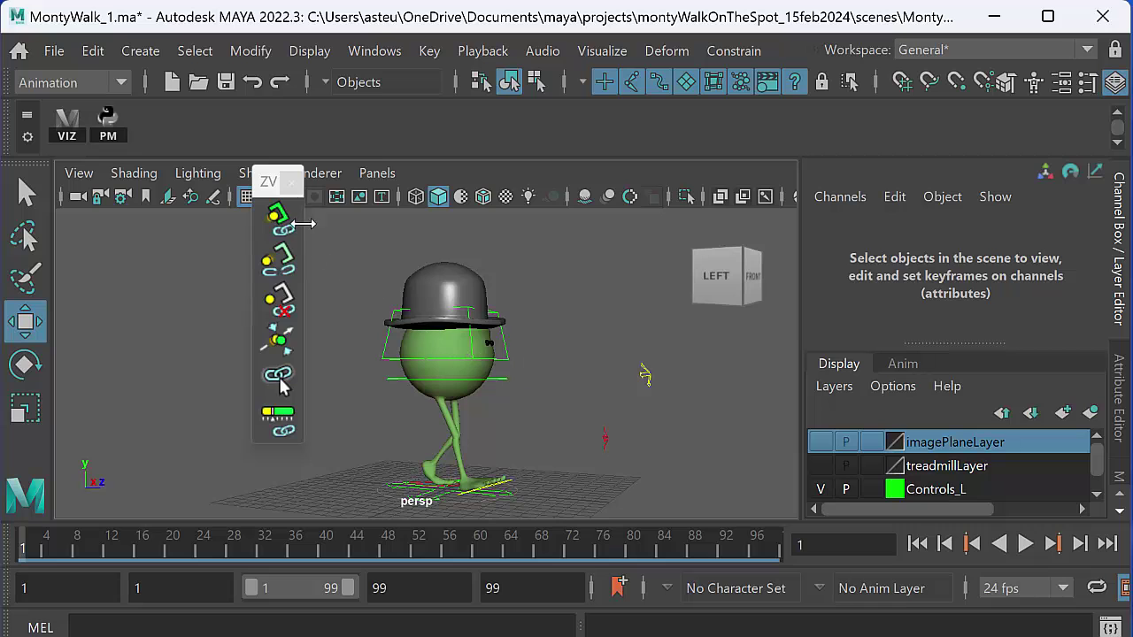
left_click(291, 182)
Step: Play Monty's walk, stop at frame 20, and reopen ZV Parent Master from the PM shelf button
mouse_move(377, 395)
middle_mouse_down("alt")
mouse_move(336, 397)
mouse_move(358, 403)
middle_mouse_up("alt")
left_click_drag(358, 402, 422, 412, "alt")
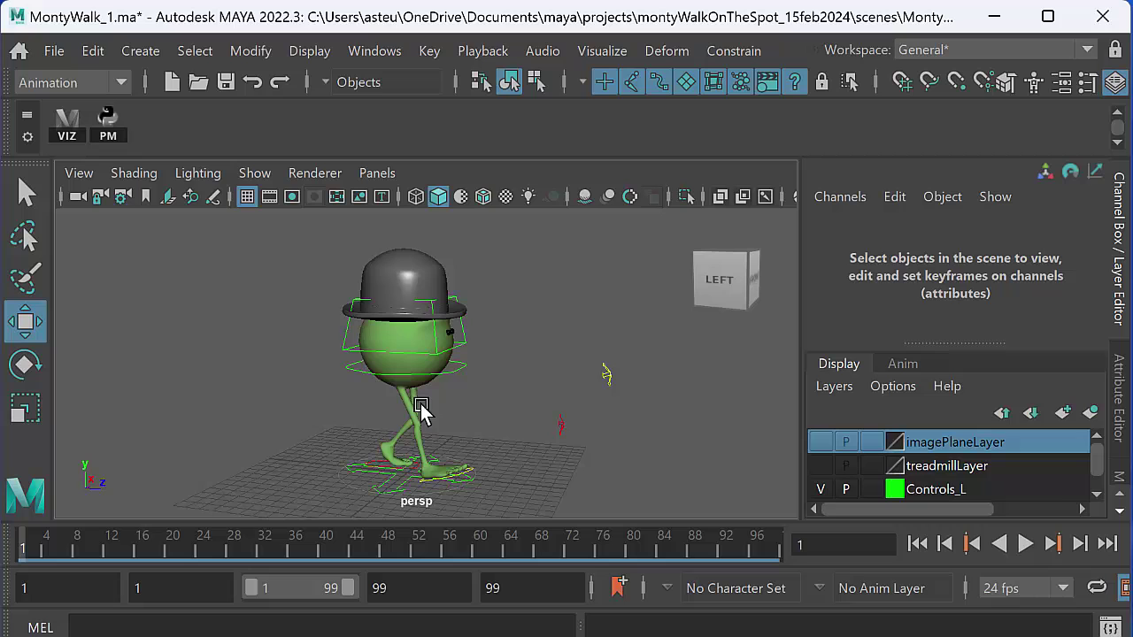
left_click(1024, 544)
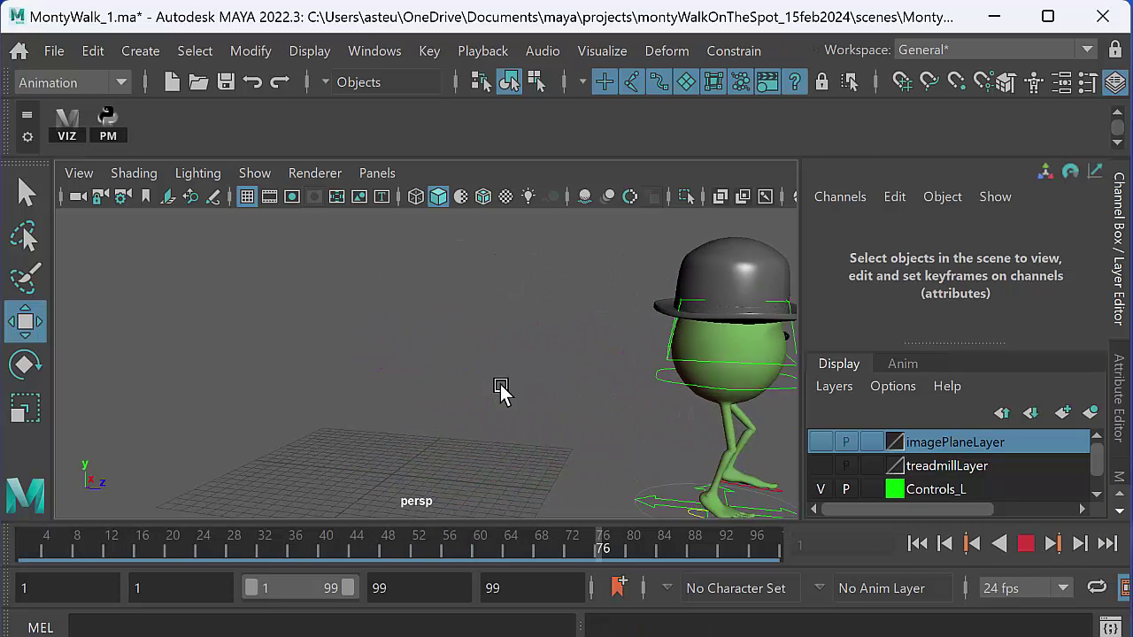
left_click(1026, 544)
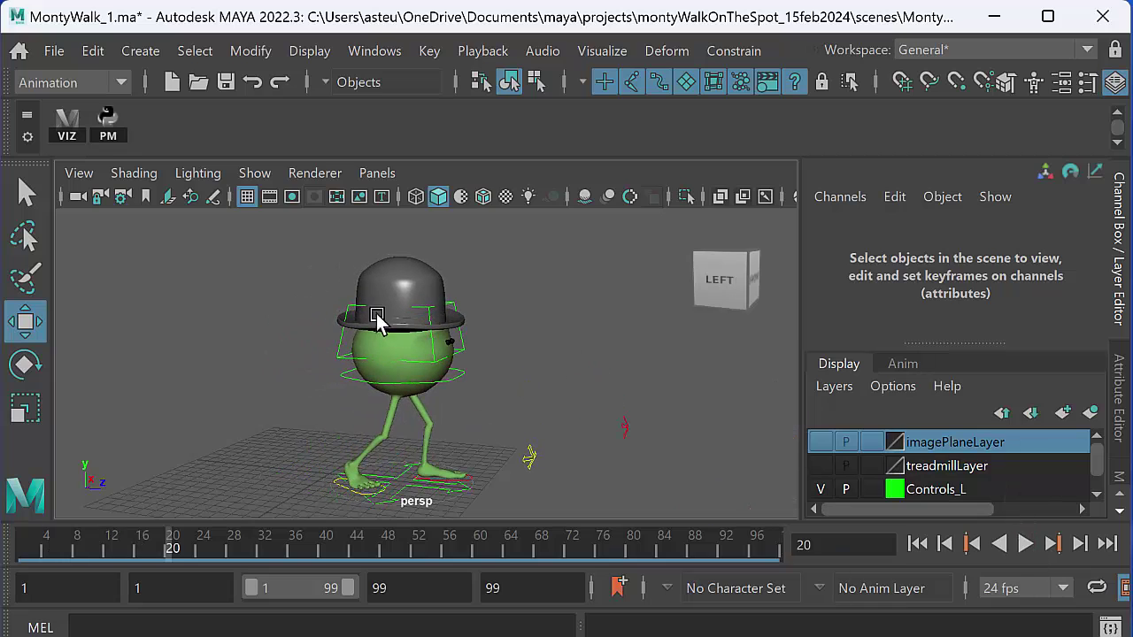
left_click(107, 133)
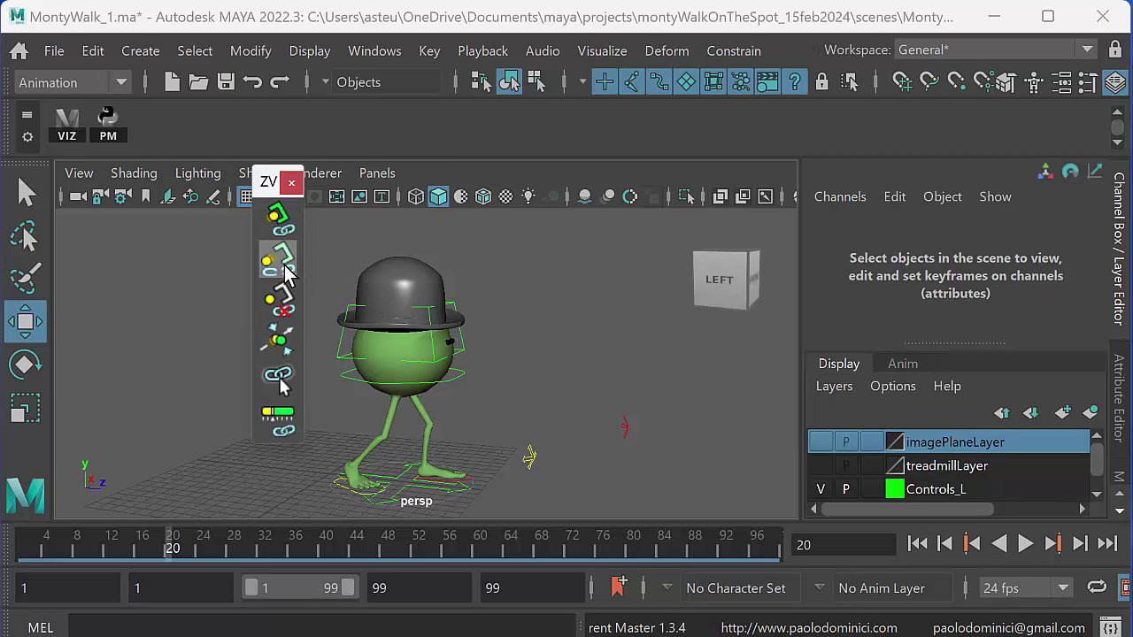
Step: Replay the walk from frame 1 to frame 49, confirming the hat stays on Monty's head
left_click(23, 544)
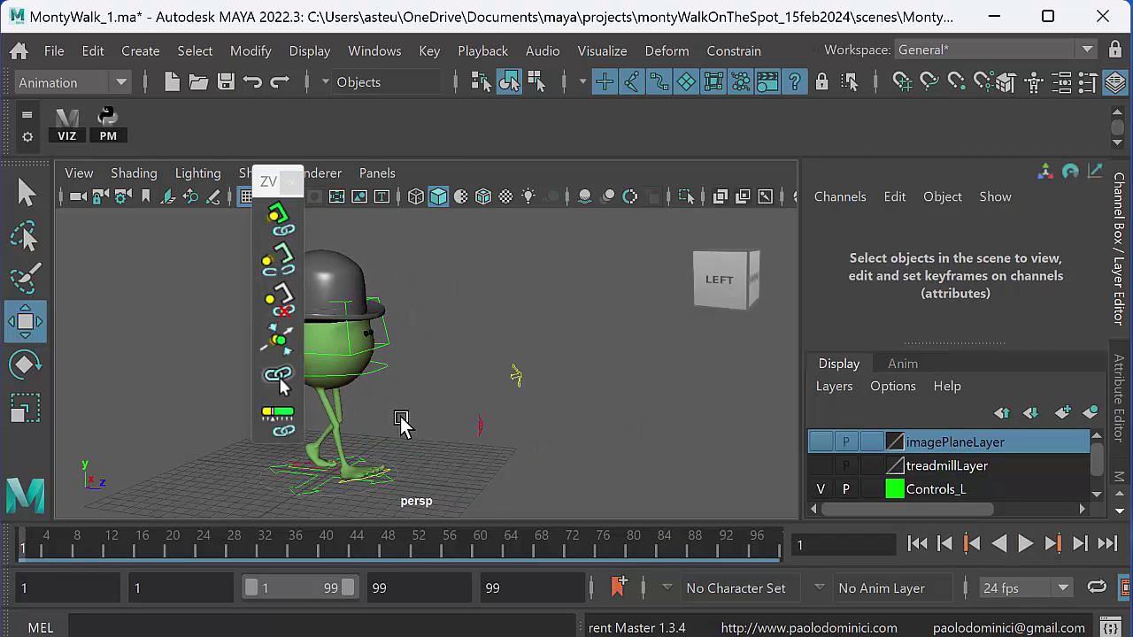
mouse_move(401, 425)
middle_mouse_down()
mouse_move(380, 469)
mouse_move(418, 416)
middle_mouse_up()
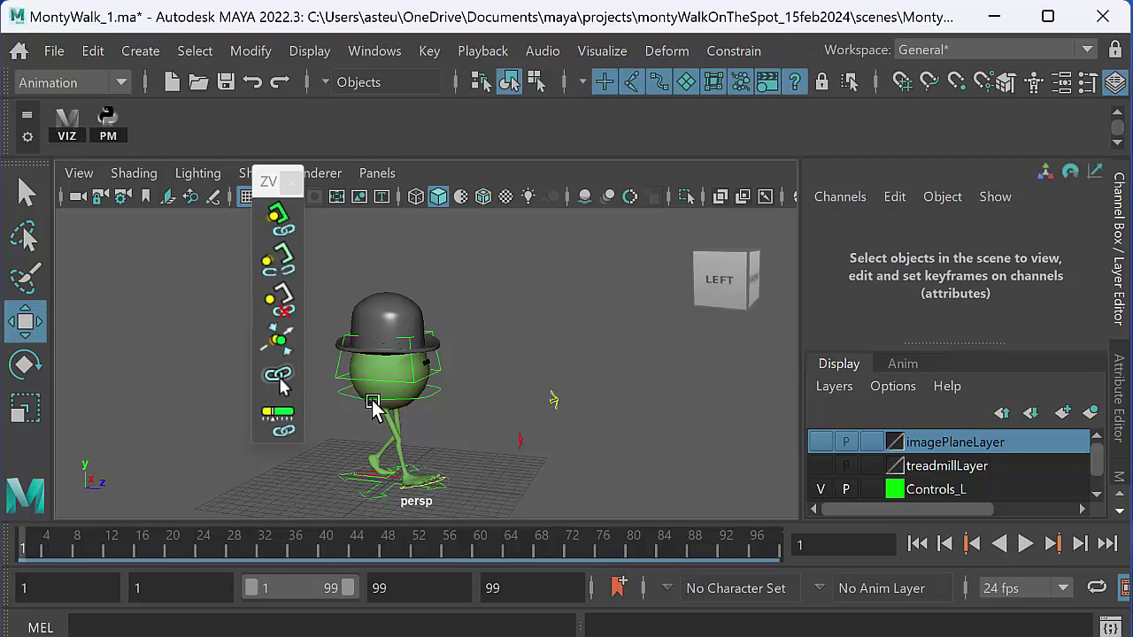
left_click(1025, 544)
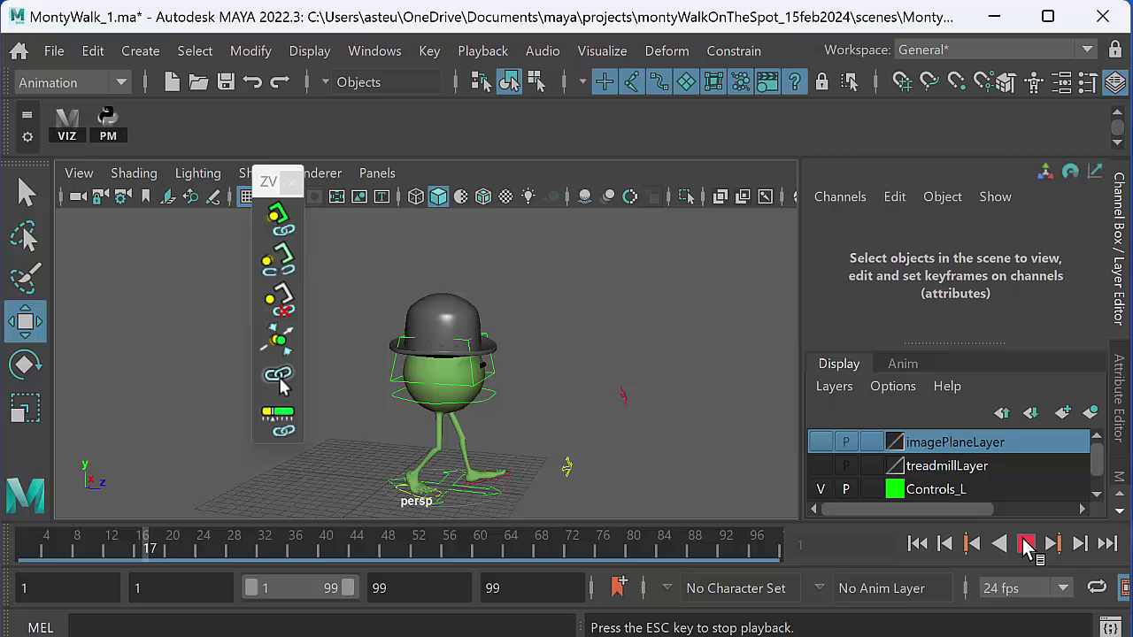
left_click(1025, 544)
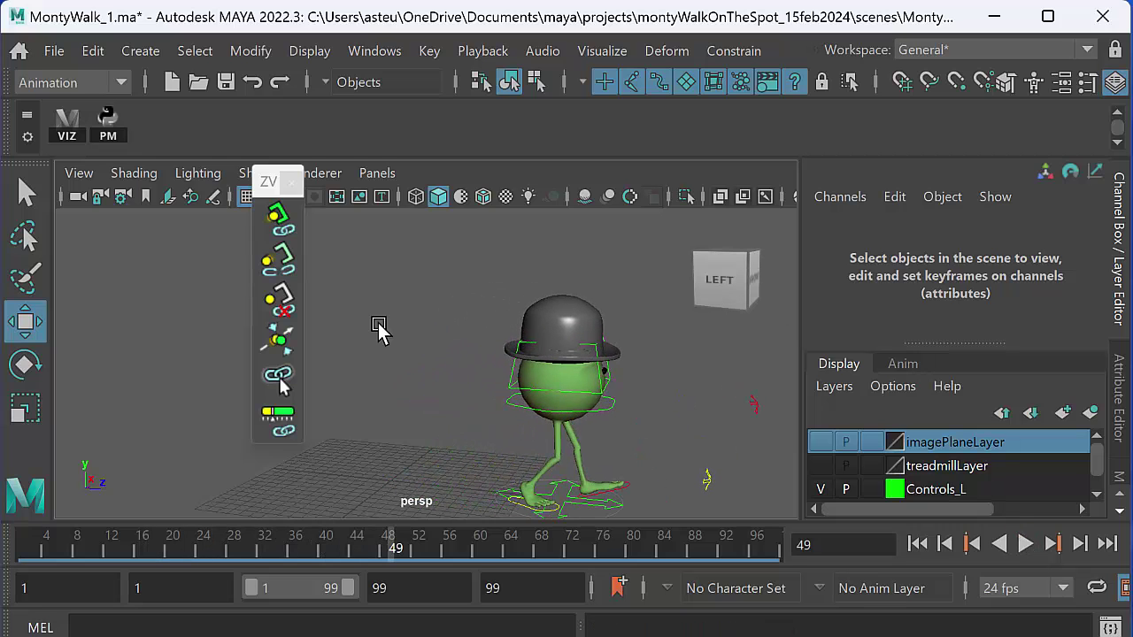
left_click_drag(438, 367, 422, 417, "alt")
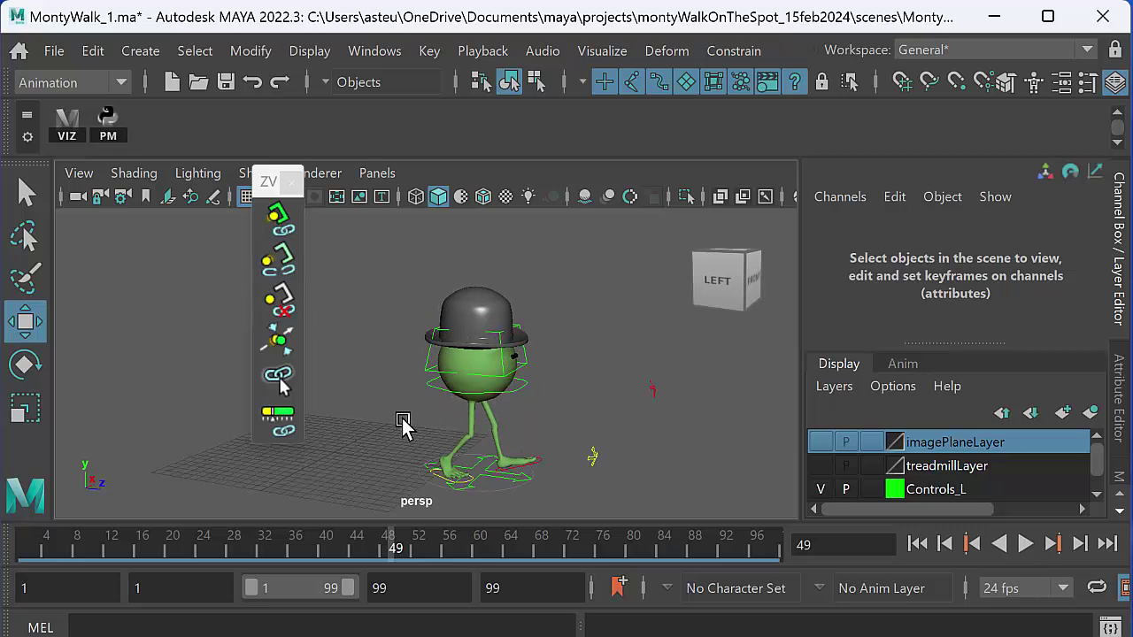